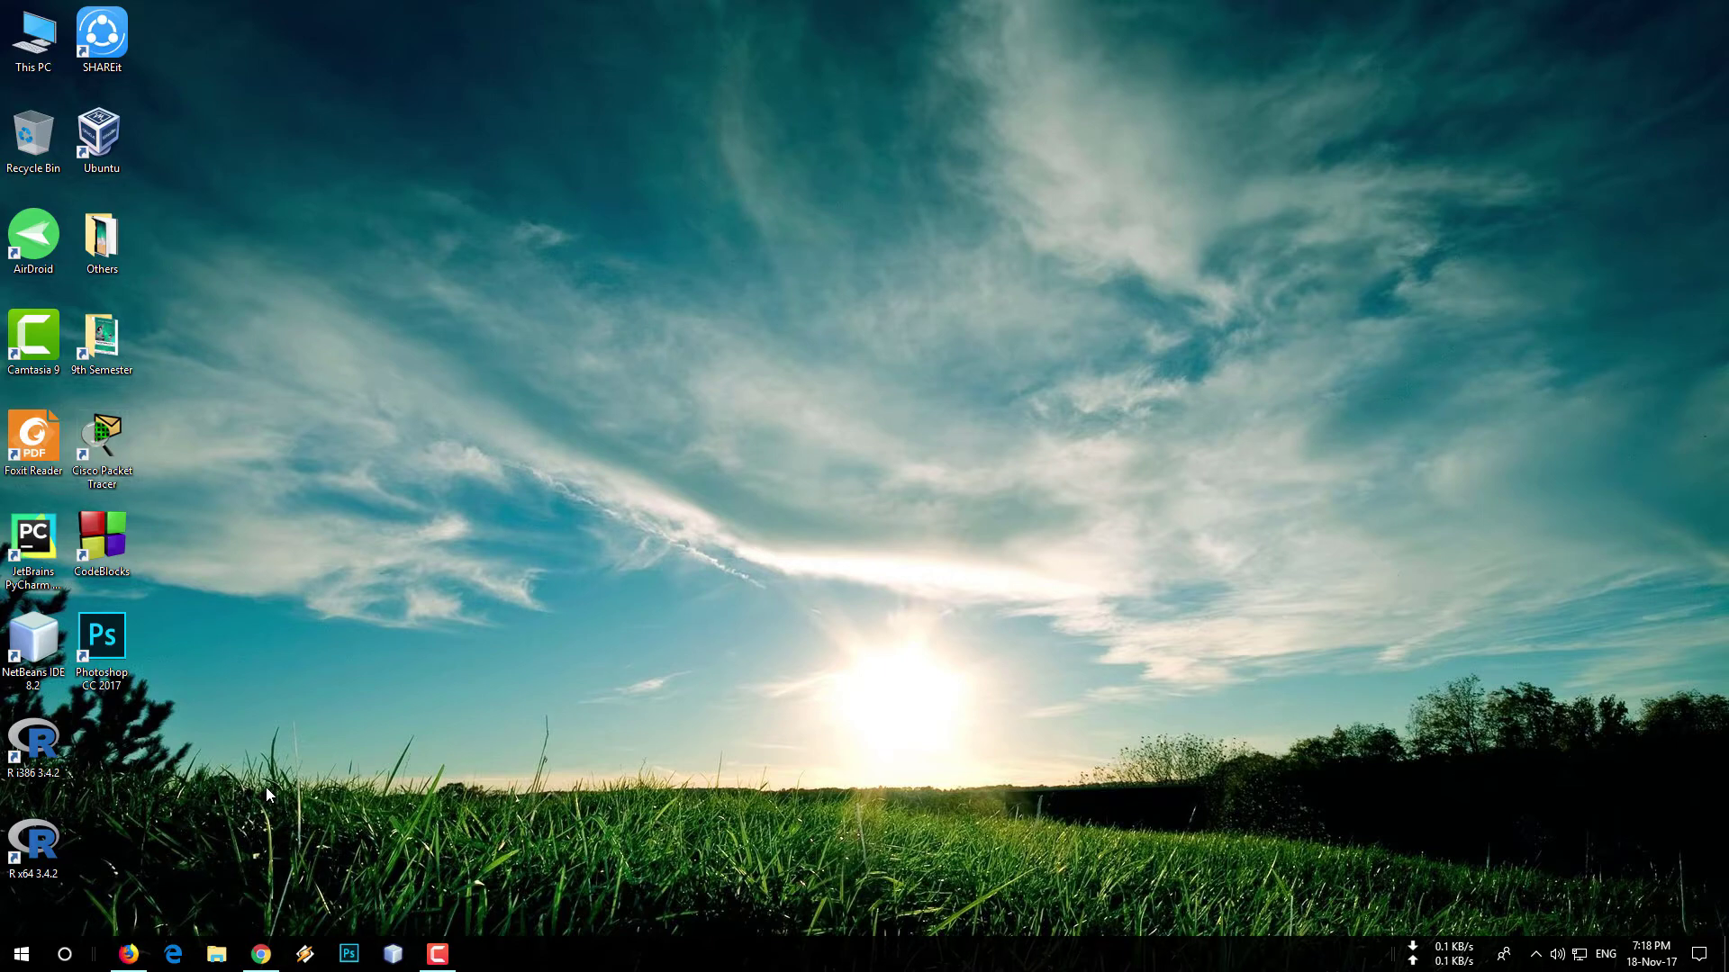
# Step: Open Chrome on Google and Firefox side by side from the taskbar, then minimize Firefox
pyautogui.click(261, 955)
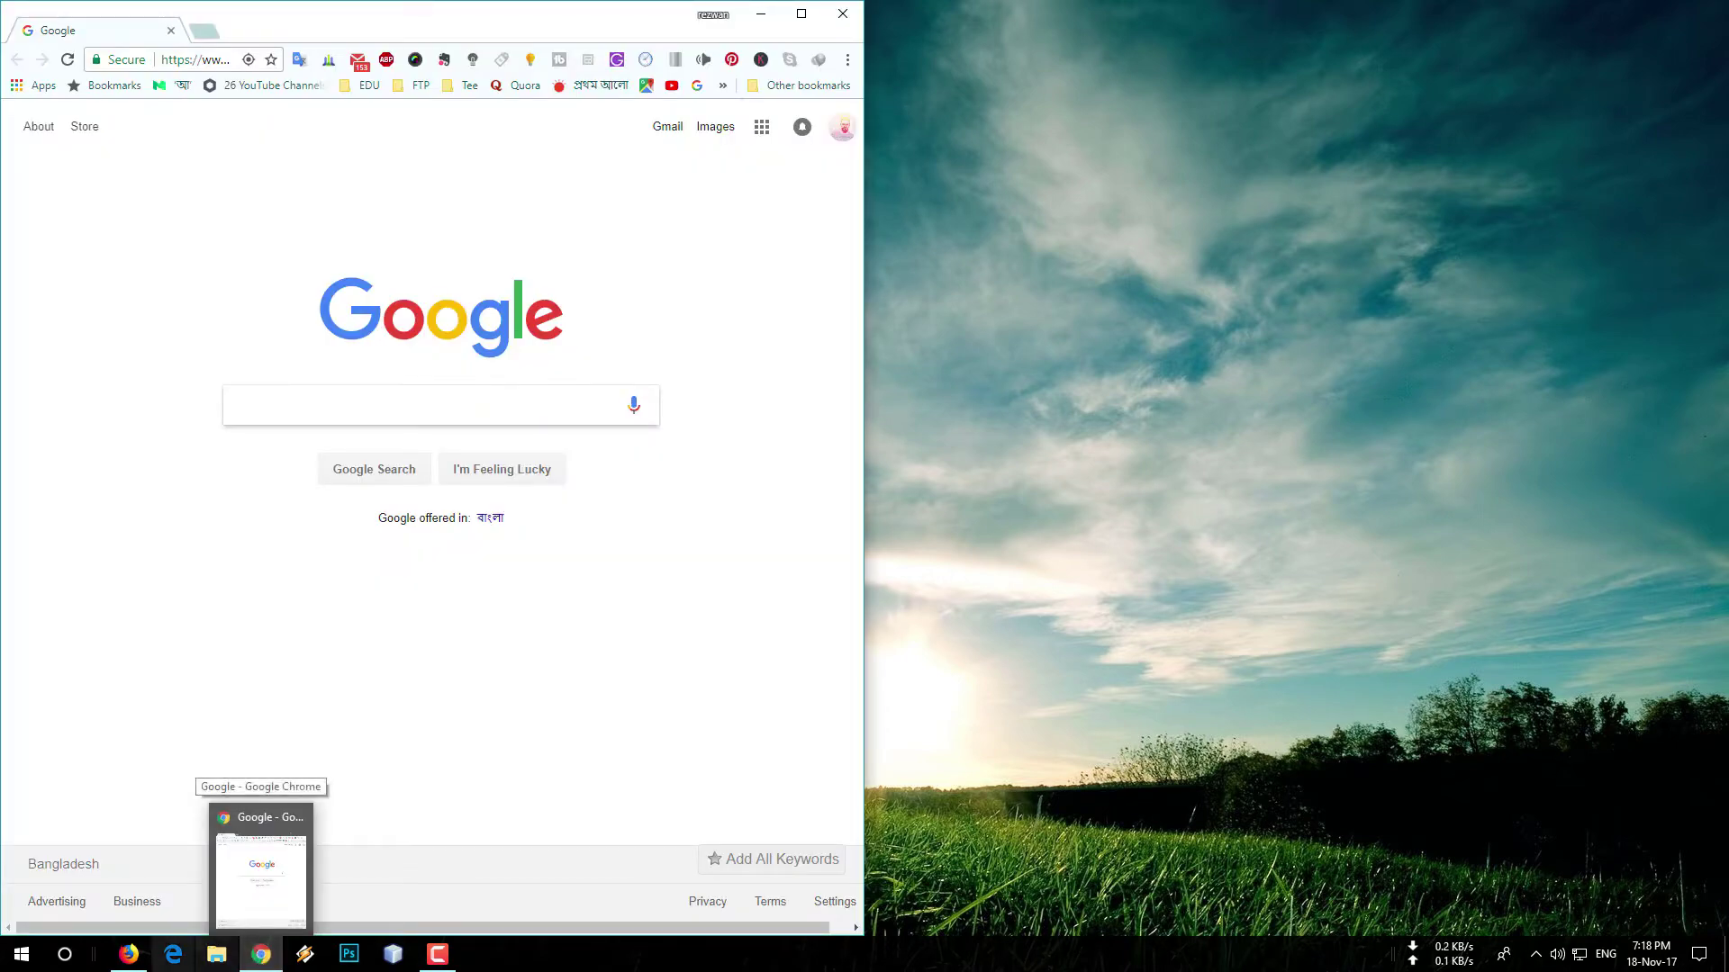
pyautogui.click(128, 956)
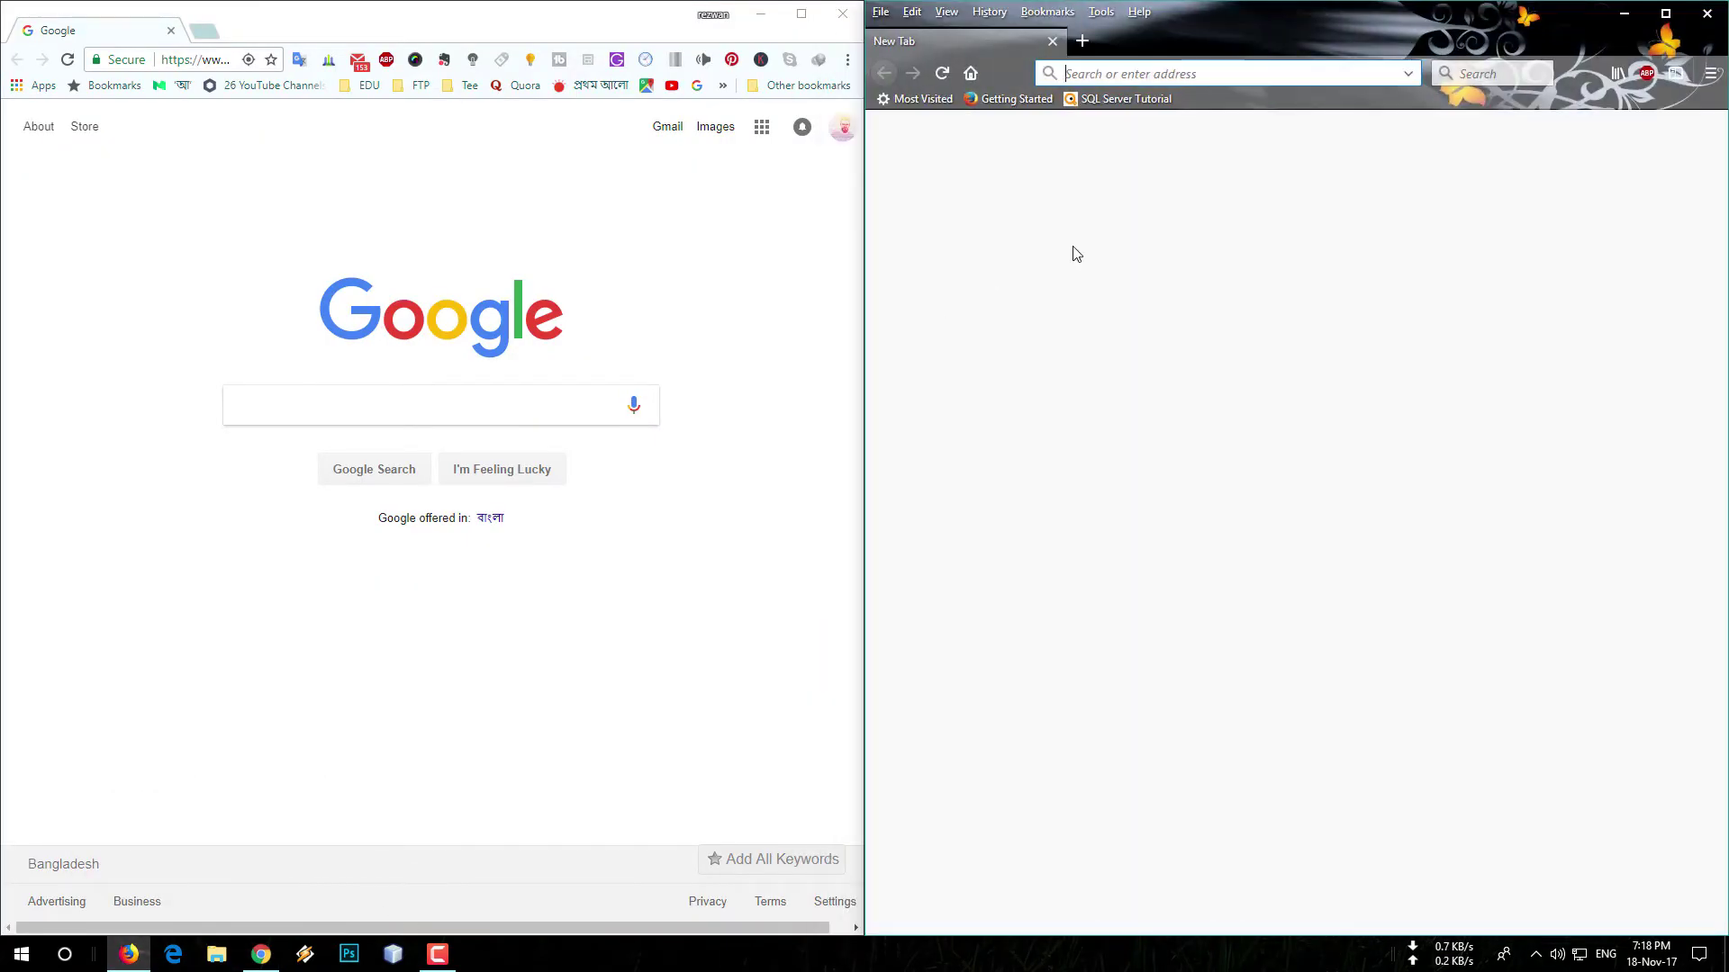
pyautogui.click(1625, 17)
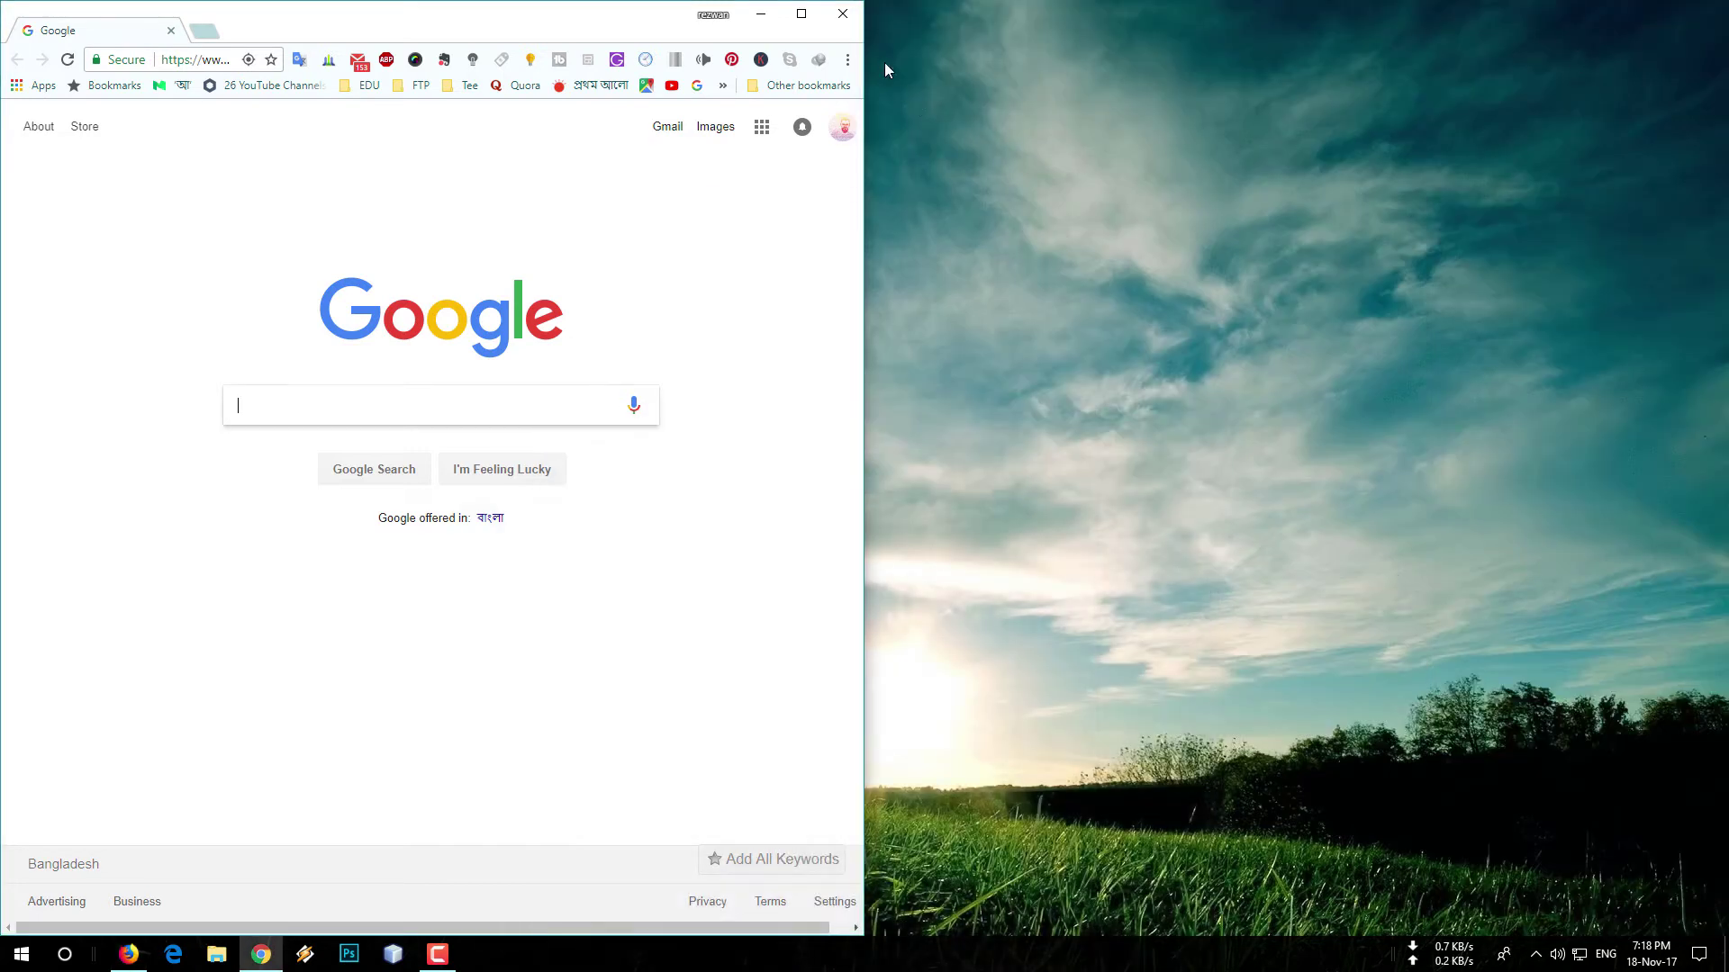
# Step: Maximize Chrome and load microsoft.com/software-download/windows10 from the address bar
pyautogui.click(801, 14)
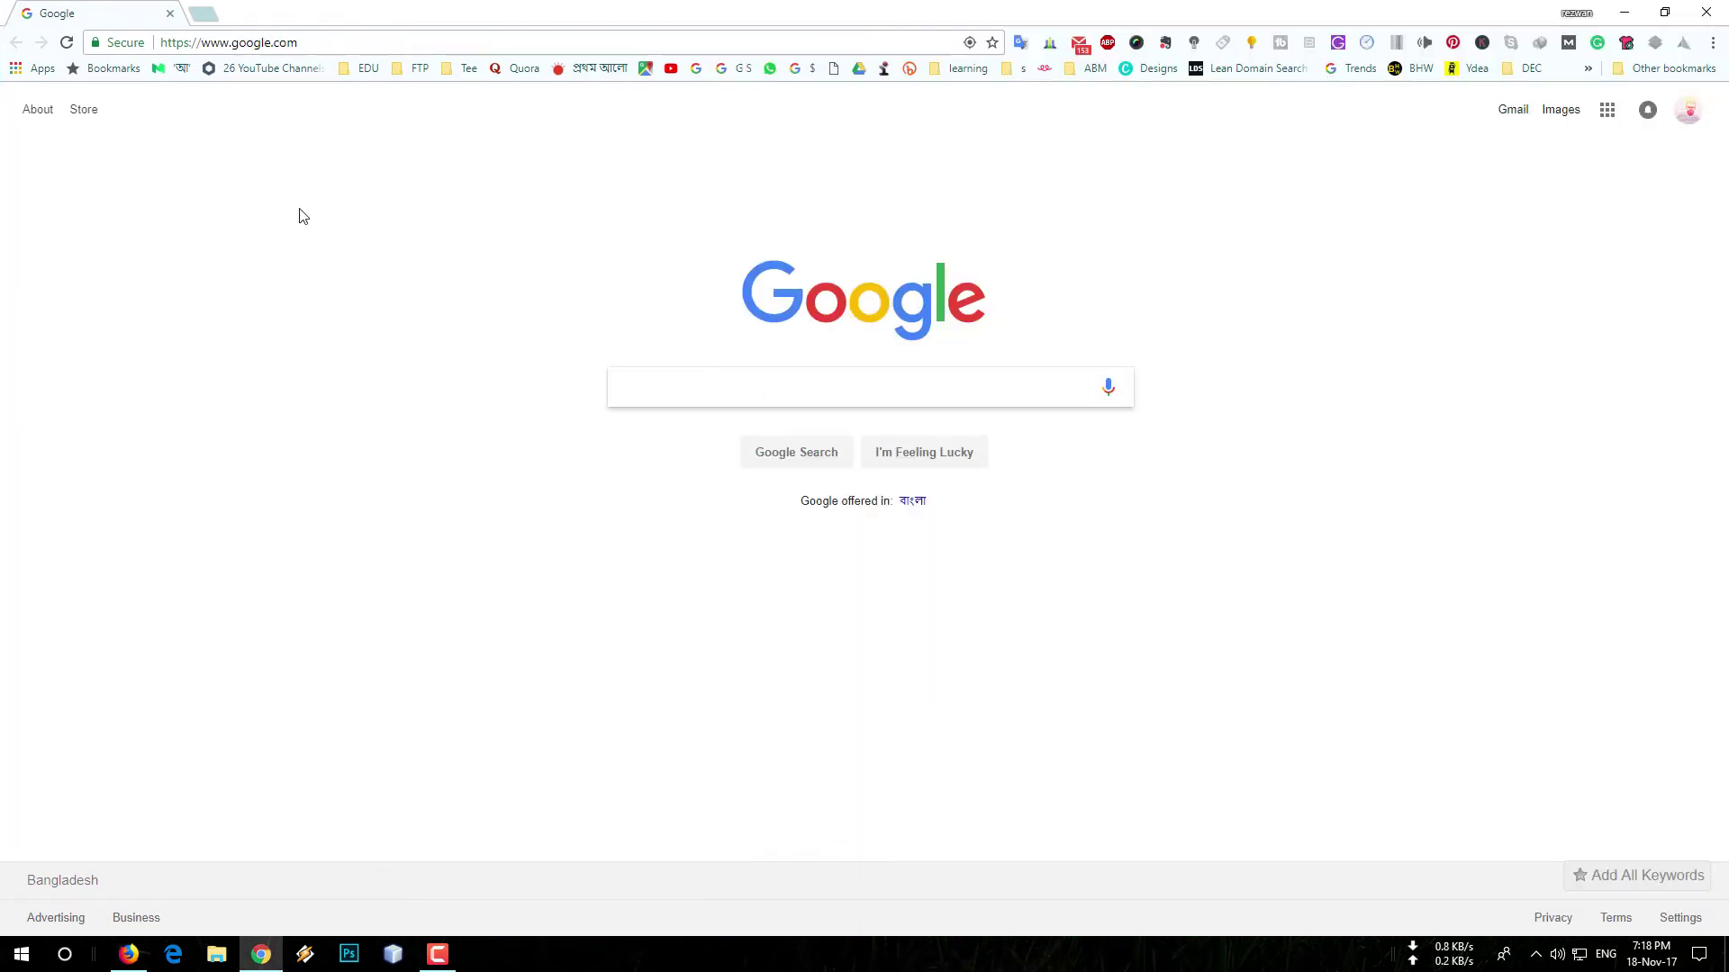
pyautogui.click(345, 42)
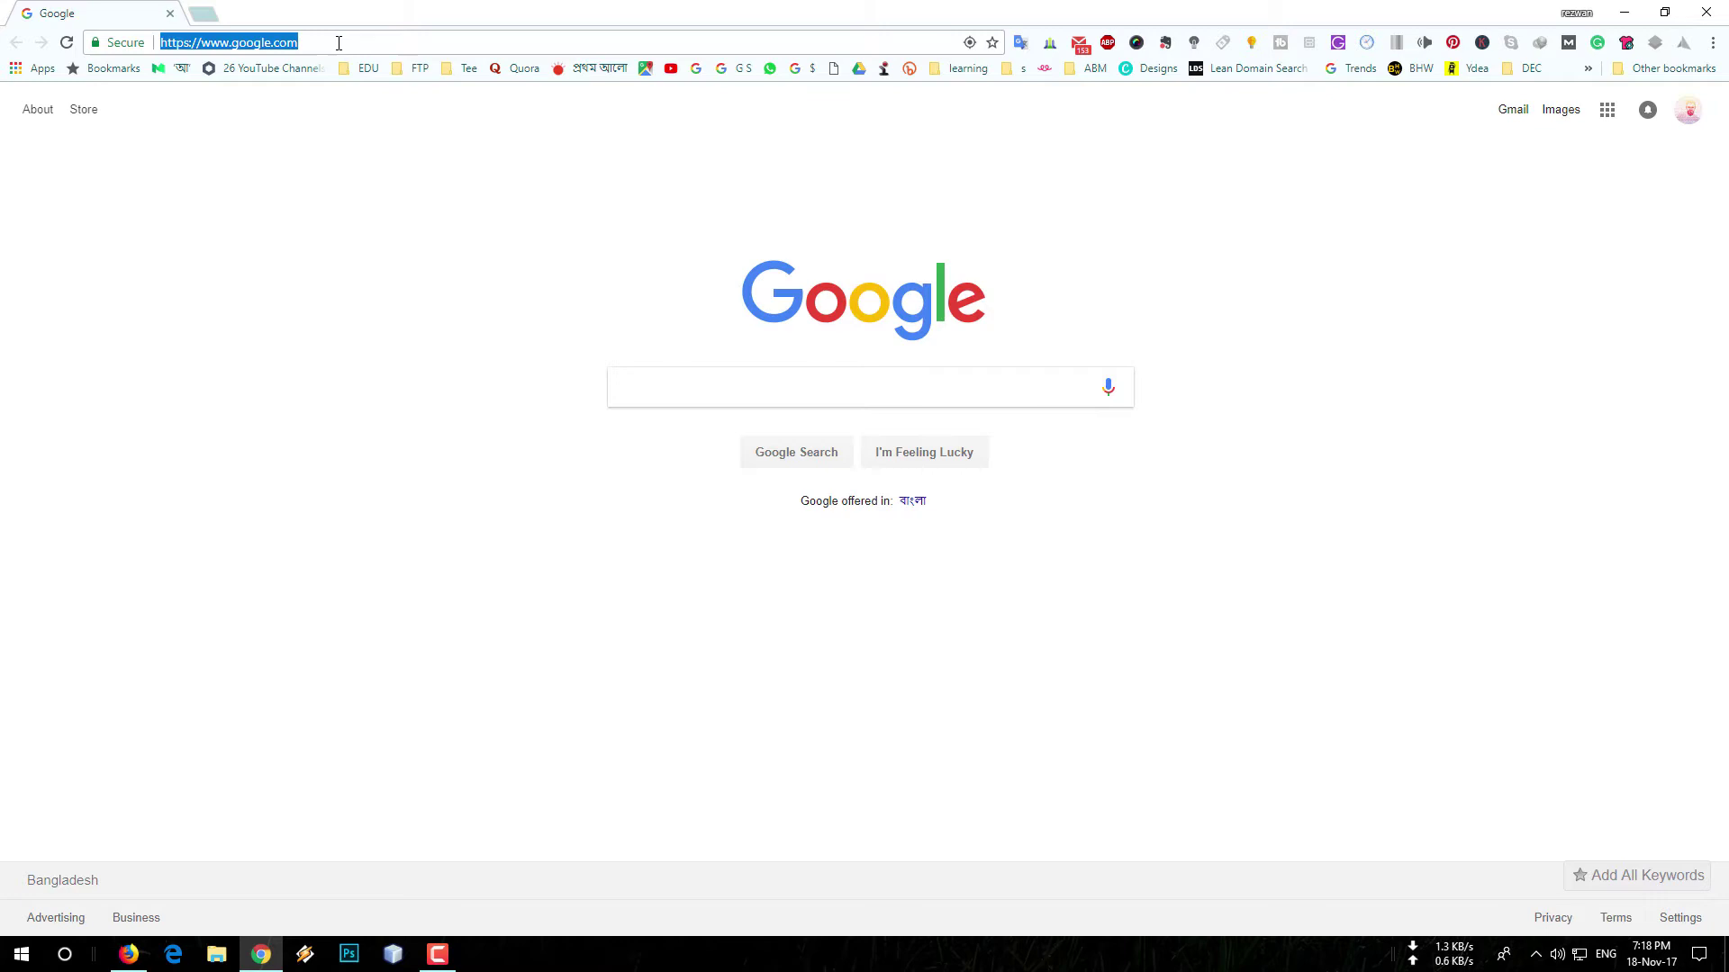
pyautogui.write('https://www.microsoft.com/en-us/software-download/windows10')
pyautogui.press('Return')
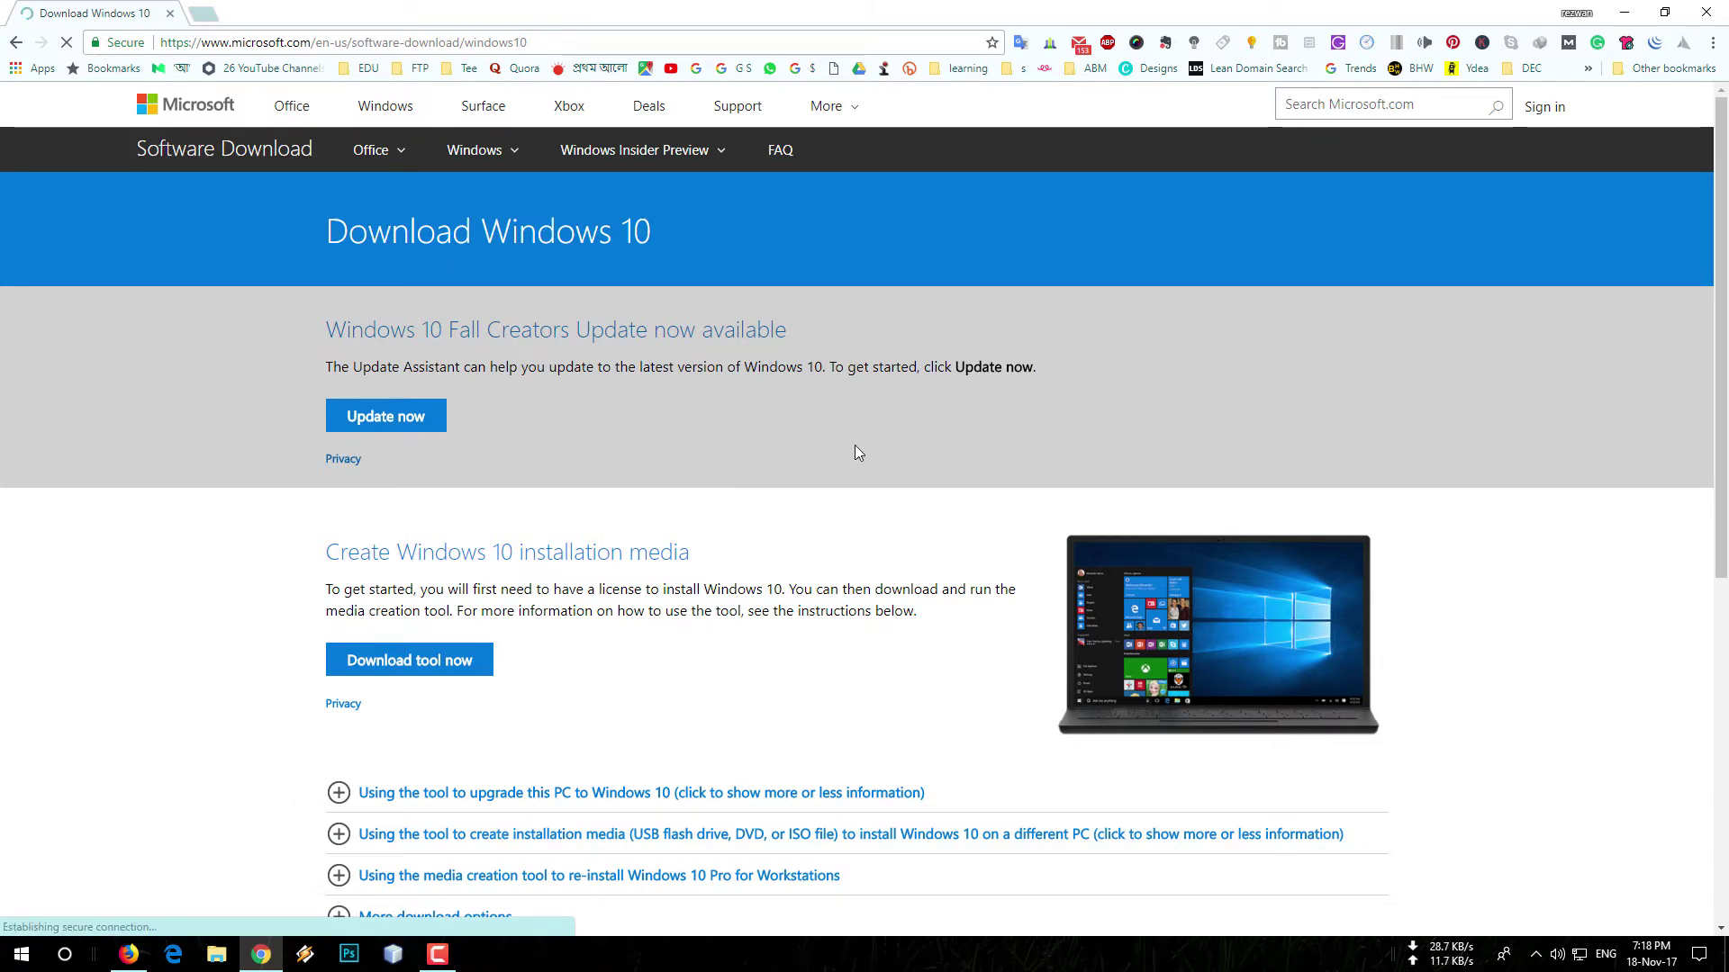
# Step: Emulate an iPhone 6 Plus in Chrome DevTools and reload to reach the ISO page
pyautogui.press('F12')
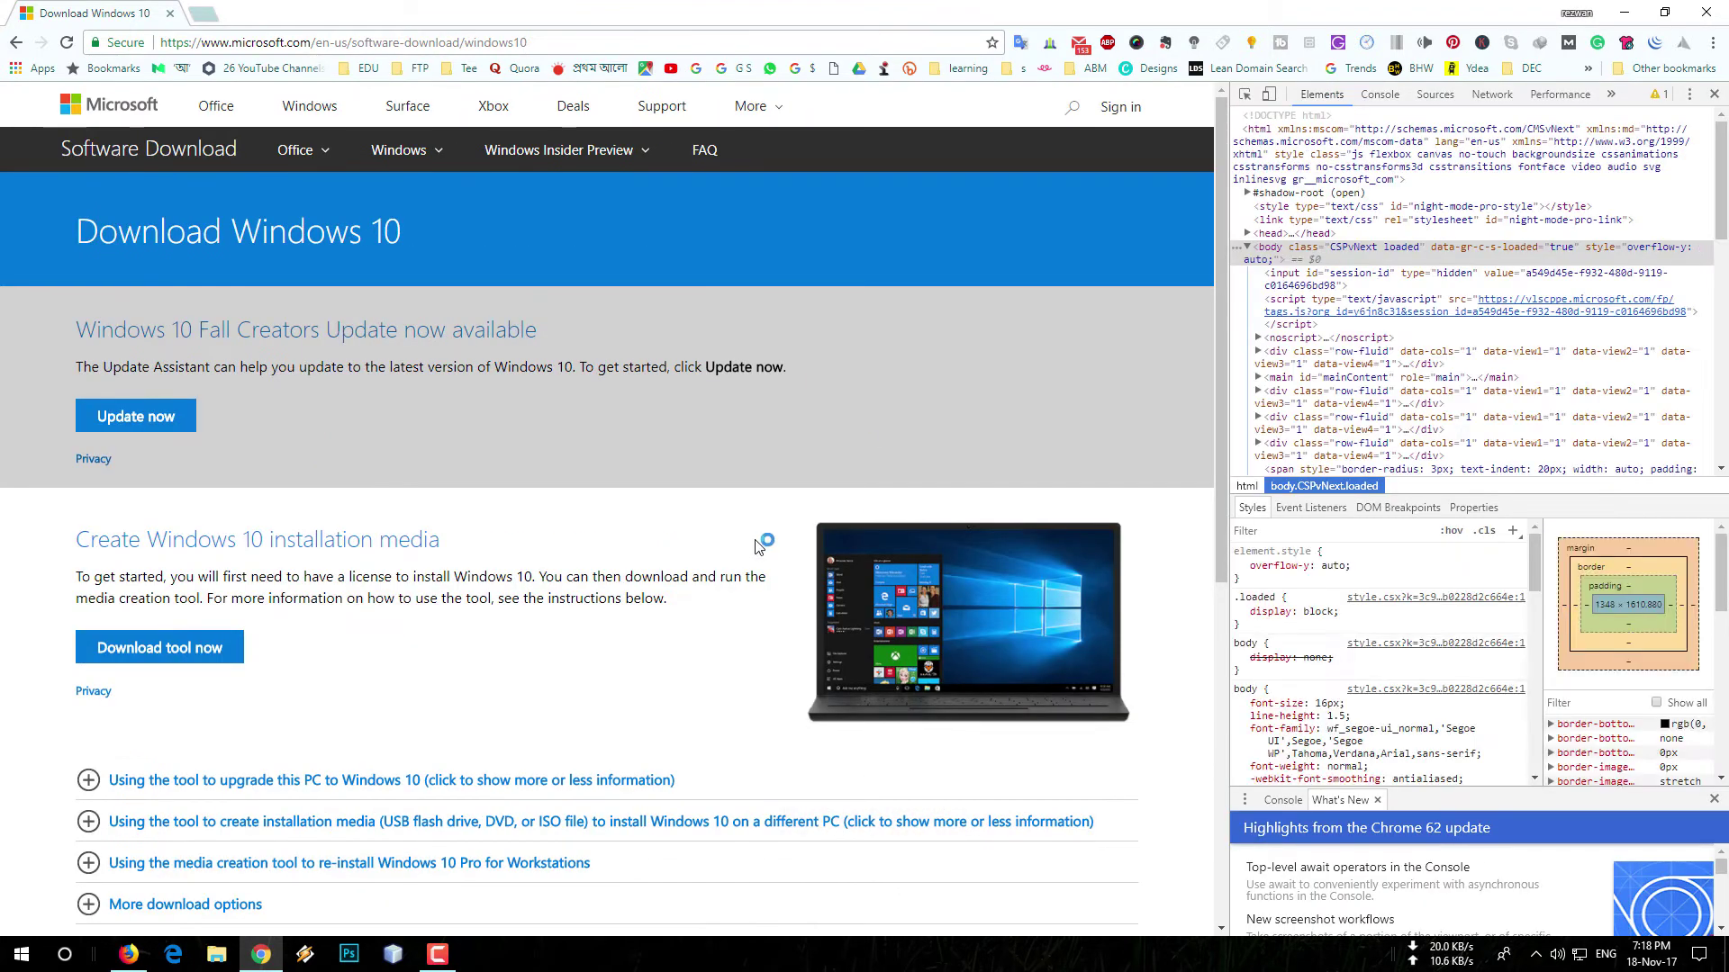
pyautogui.moveTo(1297, 565)
pyautogui.hotkey('ctrl', 'shift', 'm')
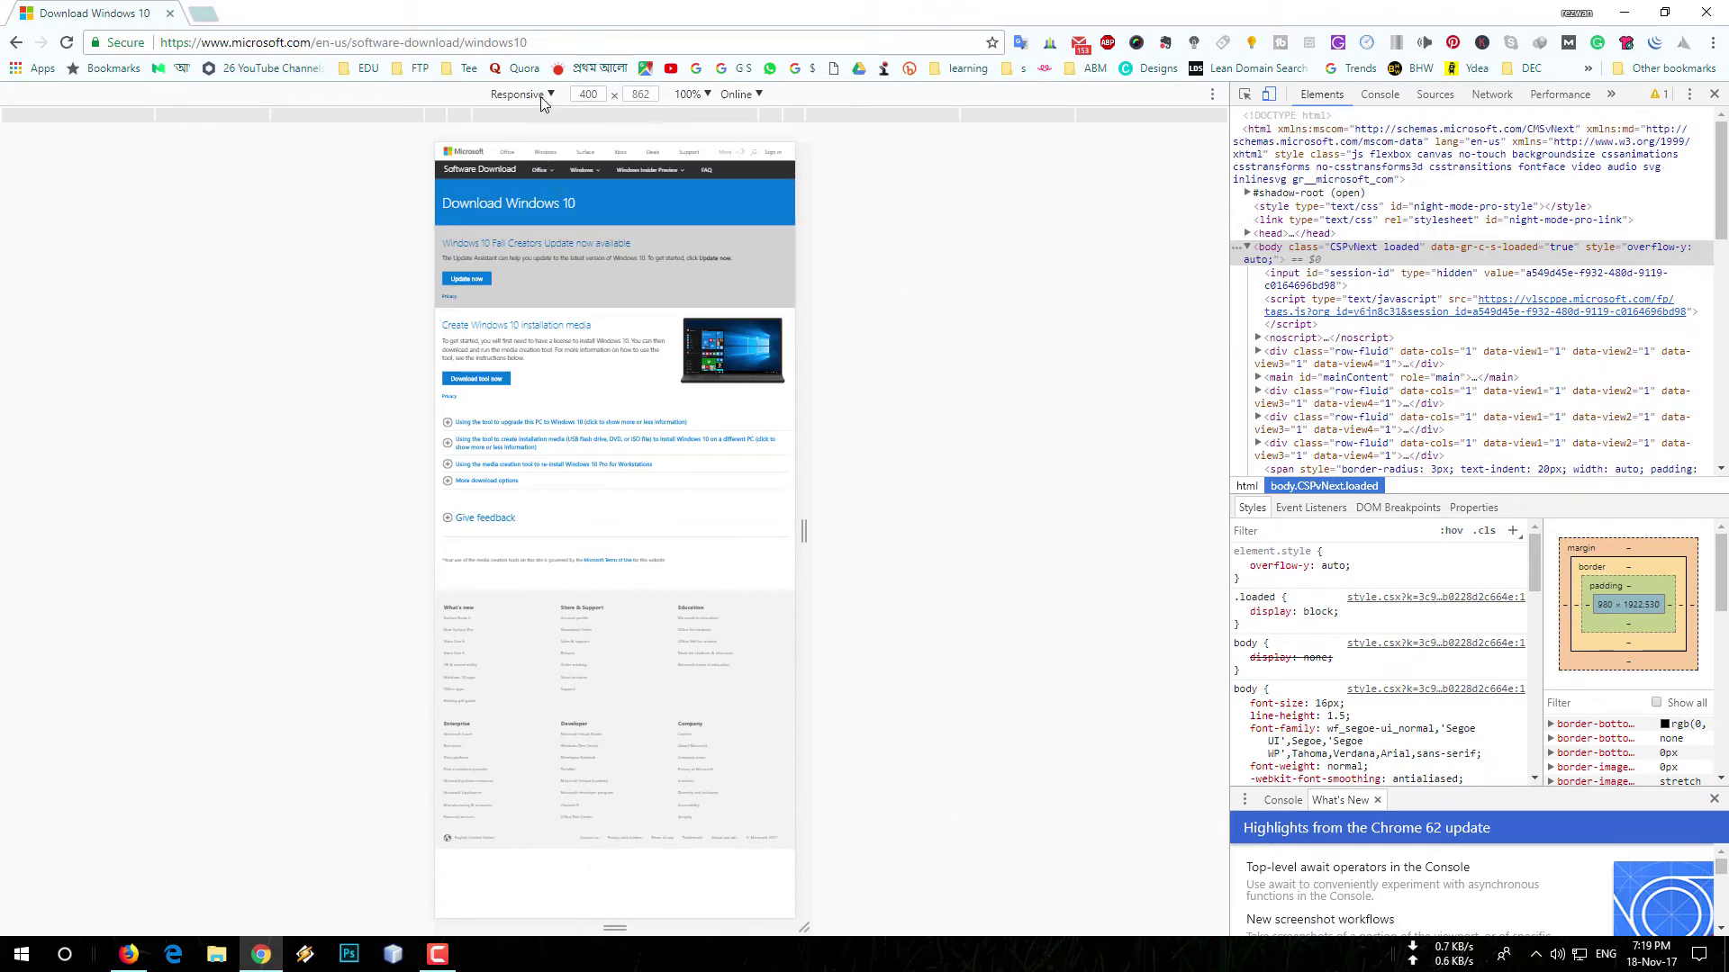
pyautogui.click(544, 108)
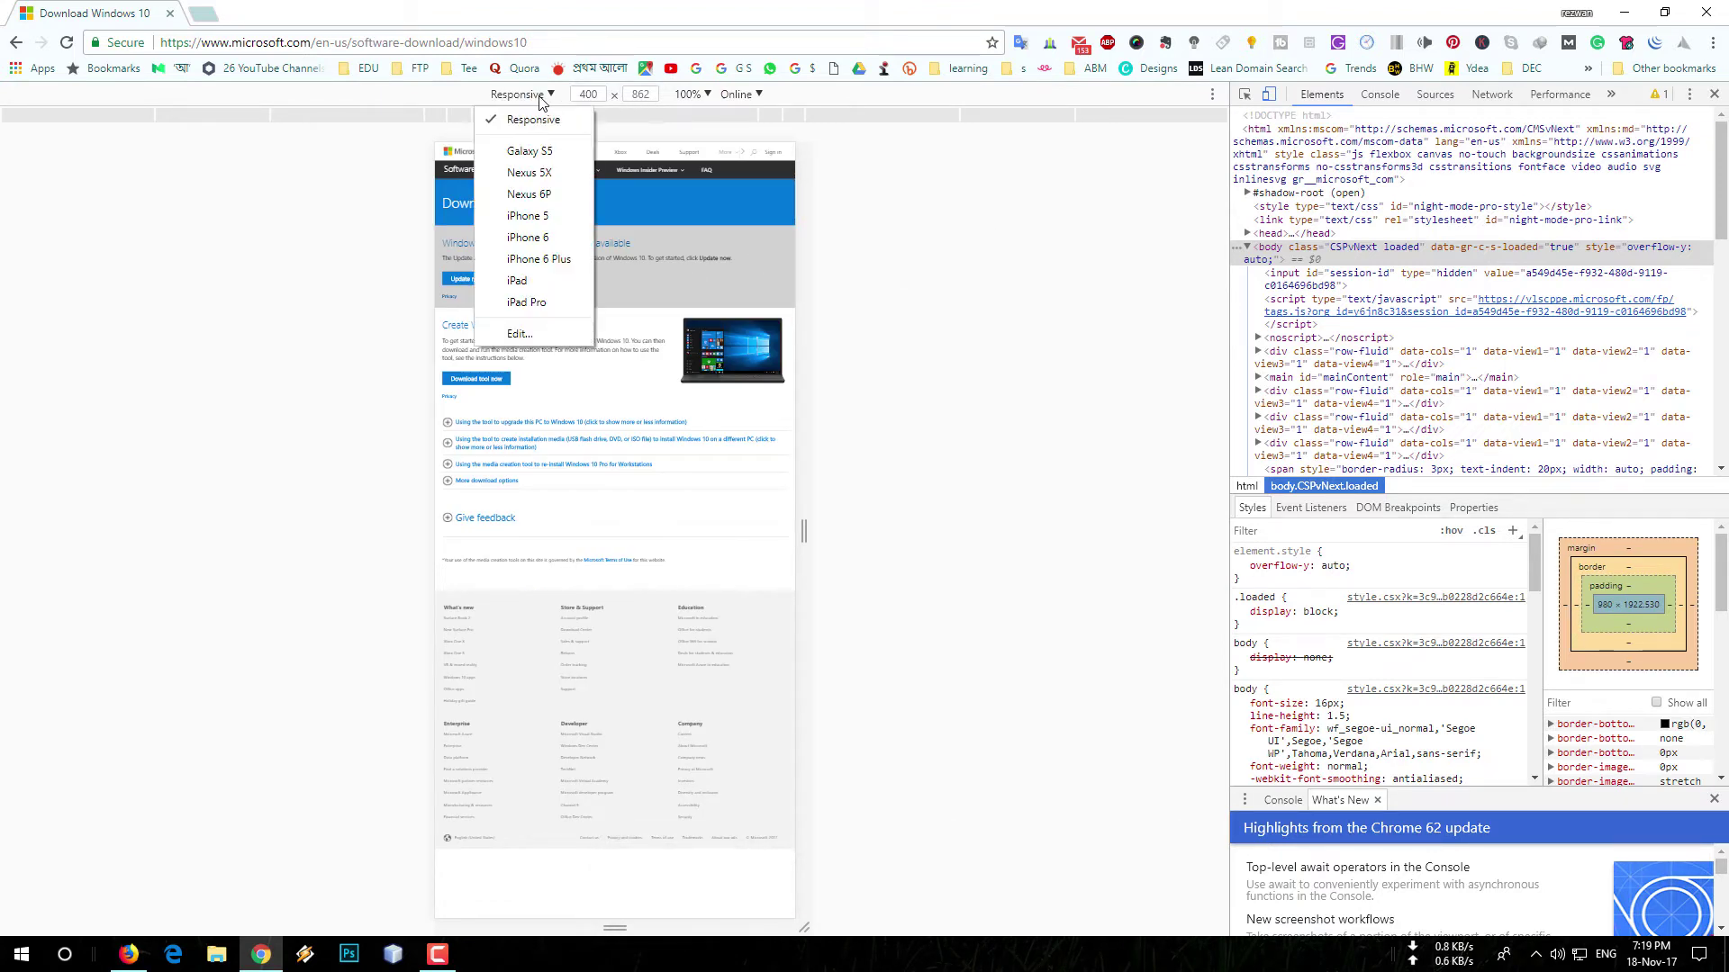
pyautogui.click(539, 260)
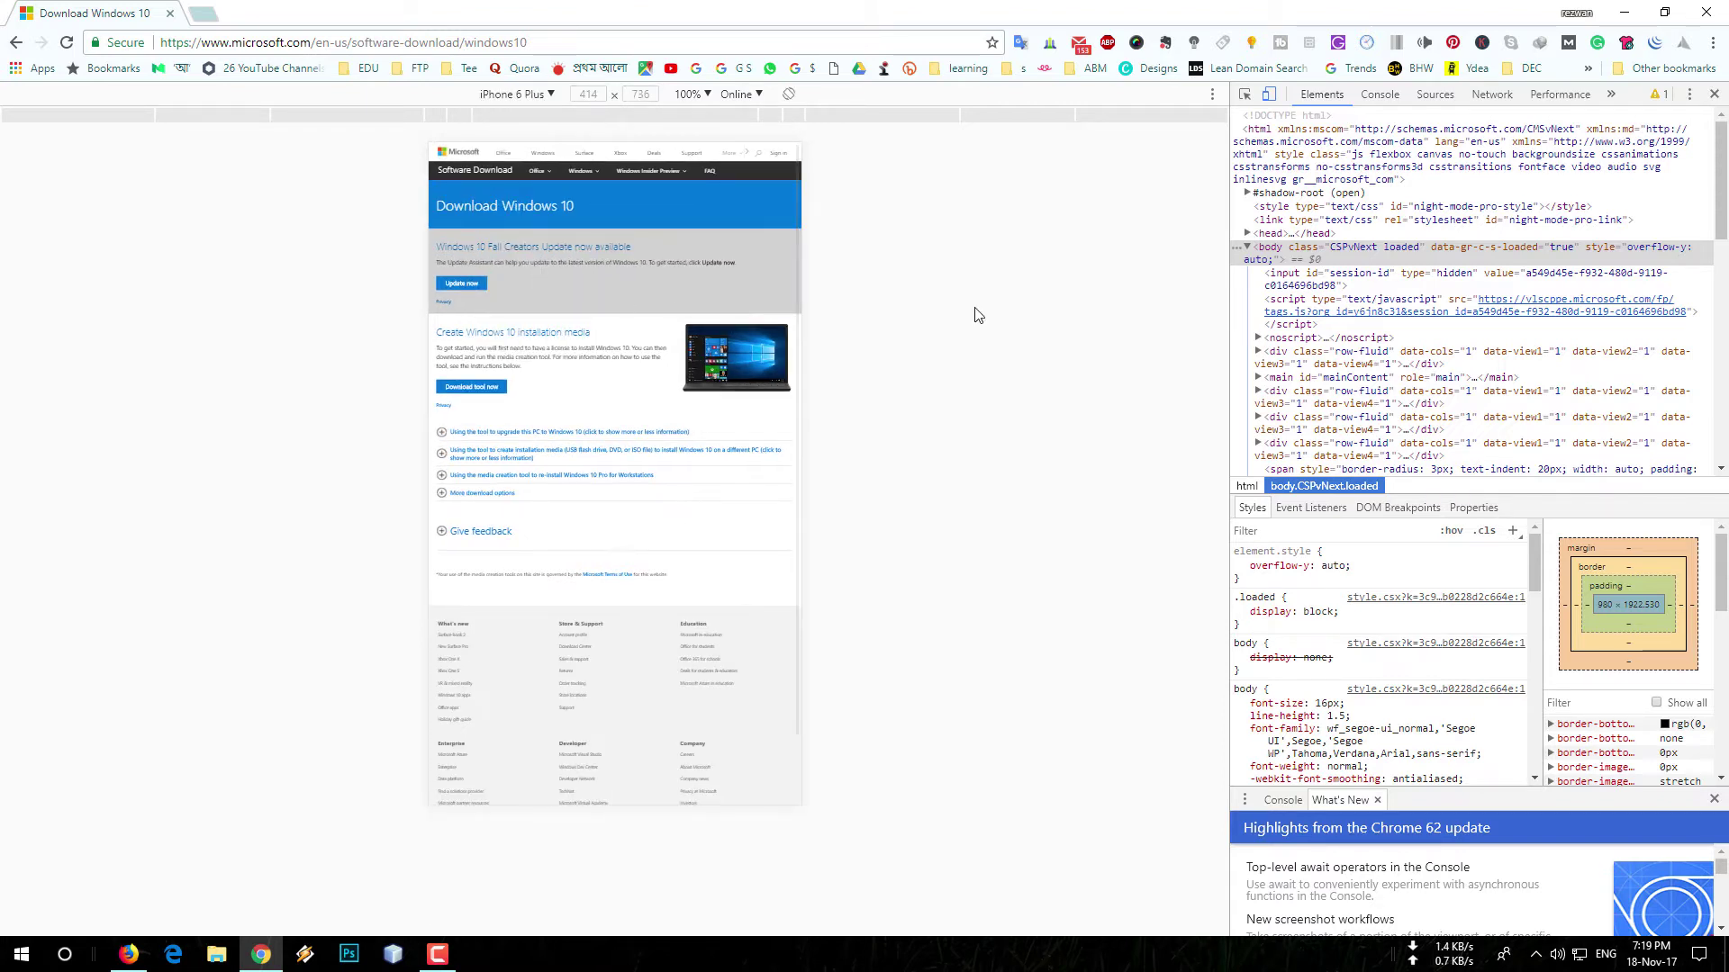
pyautogui.click(522, 98)
pyautogui.press('F5')
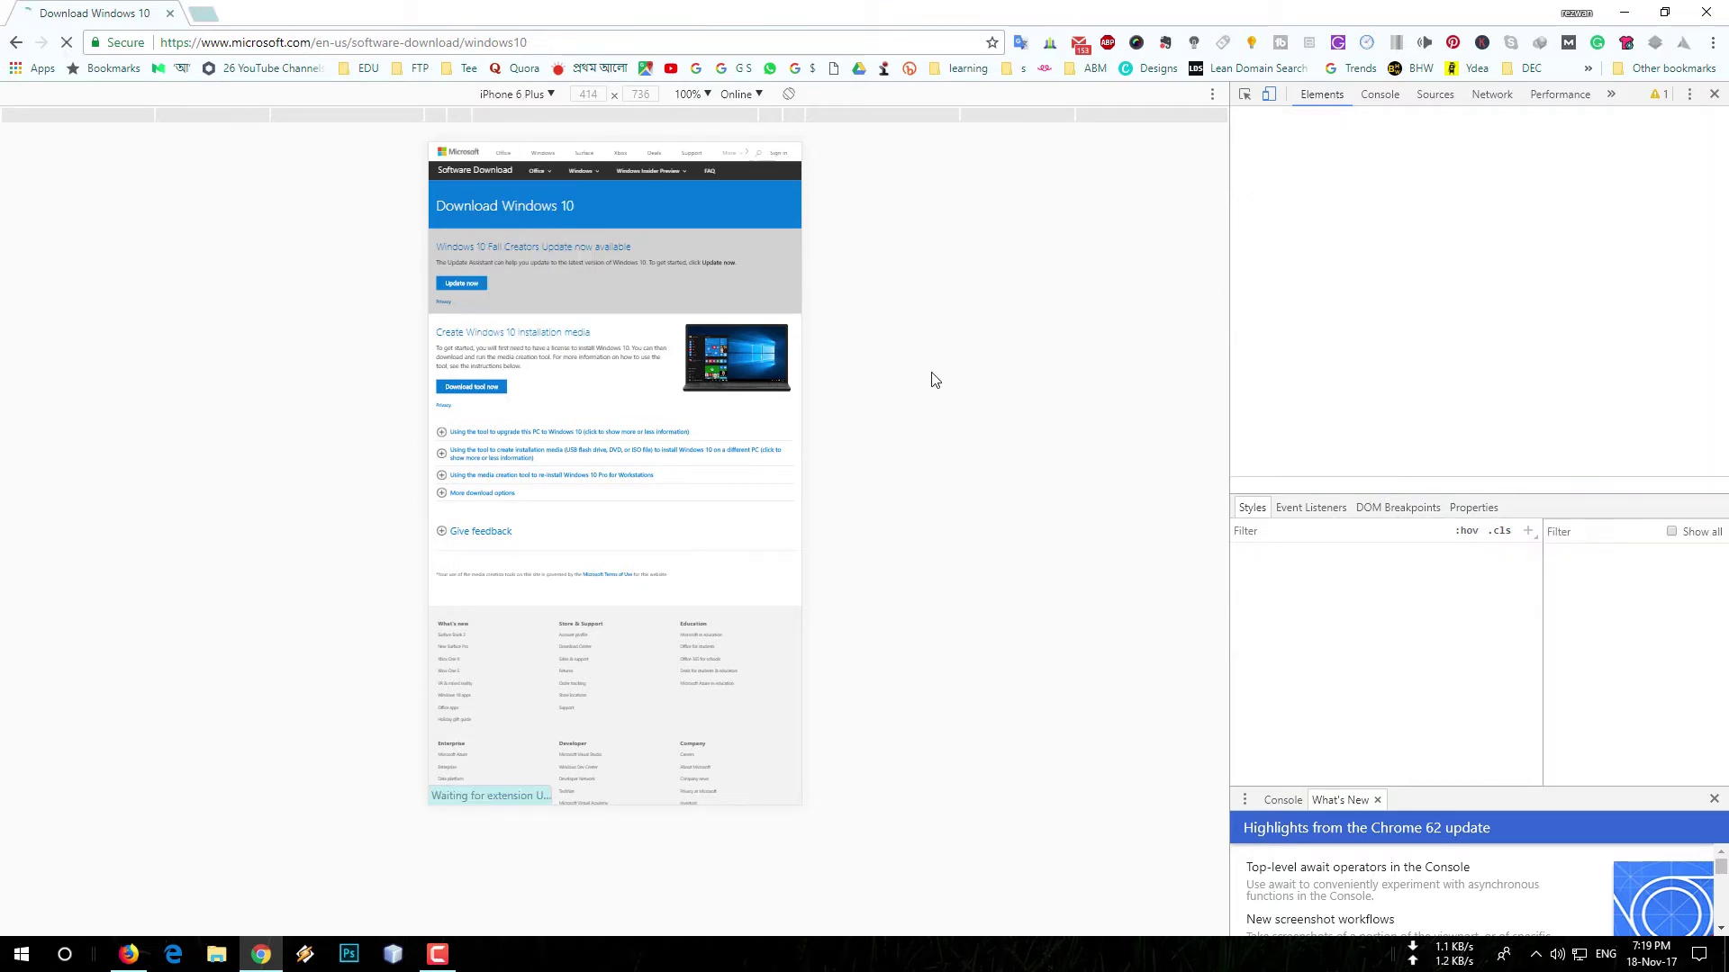
# Step: Close the DevTools panel to show the Disc Image (ISO) page at full width
pyautogui.click(1715, 98)
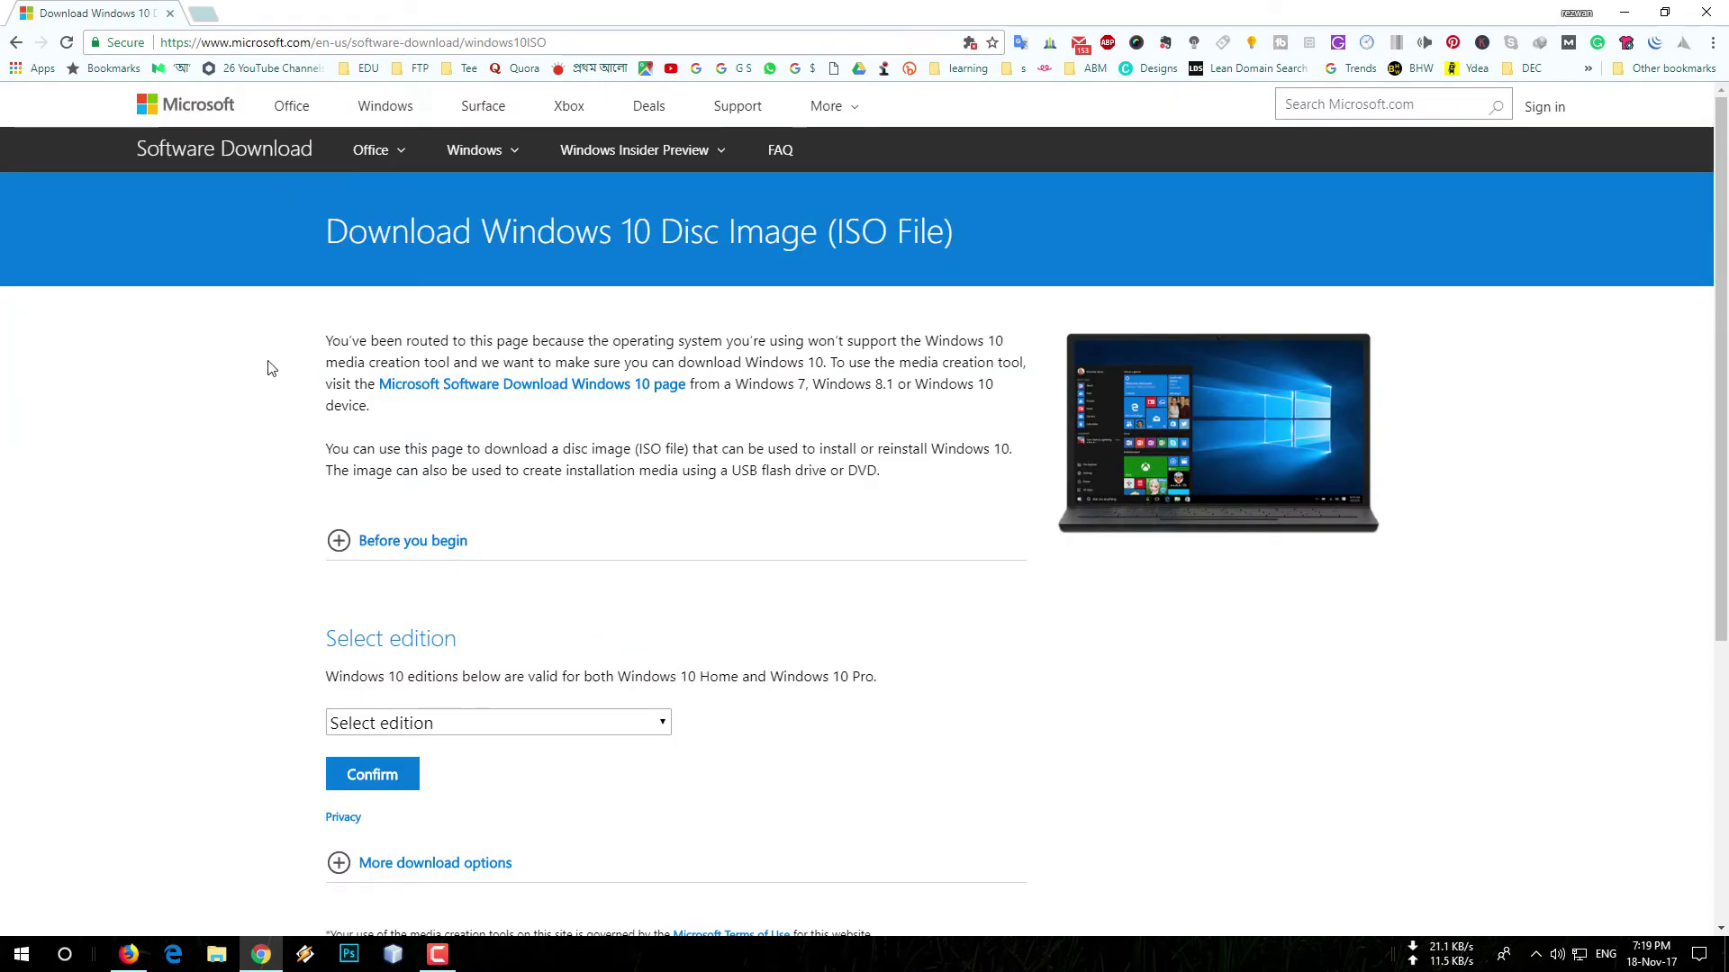
pyautogui.scroll(-1, 269, 367)
pyautogui.scroll(-1, 269, 368)
pyautogui.scroll(3, 269, 368)
pyautogui.scroll(2, 269, 368)
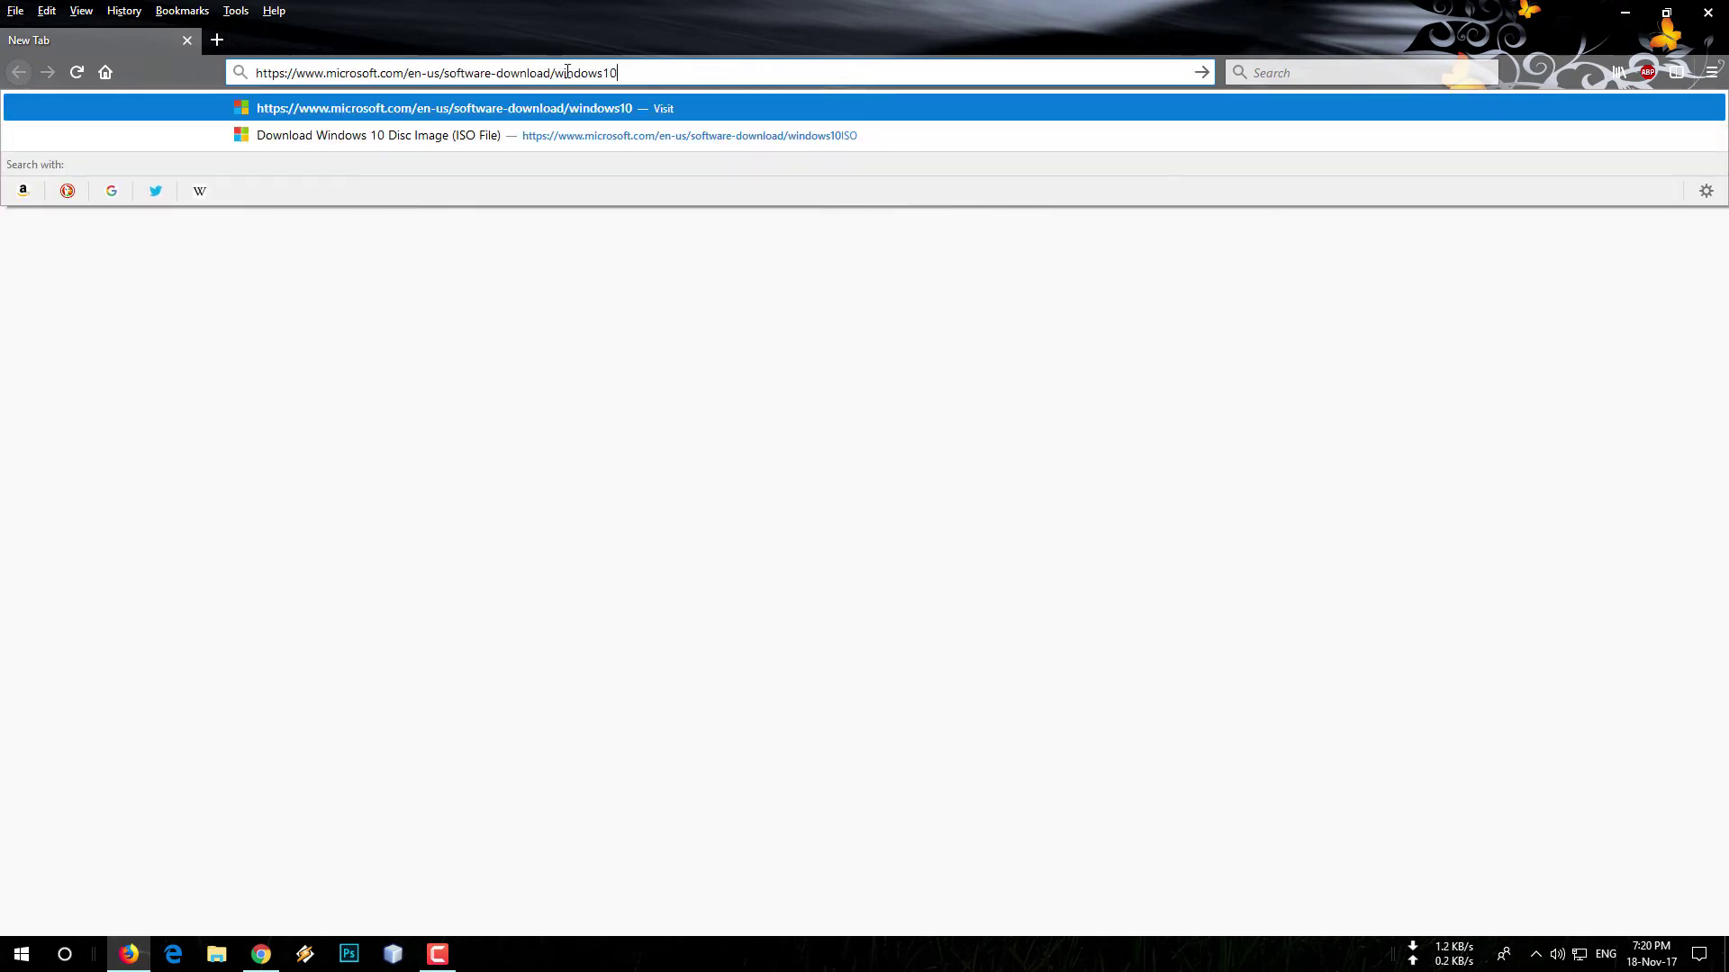
# Step: Load the Windows 10 download page in Firefox and emulate a Google Nexus 7 in responsive design mode
pyautogui.press('Return')
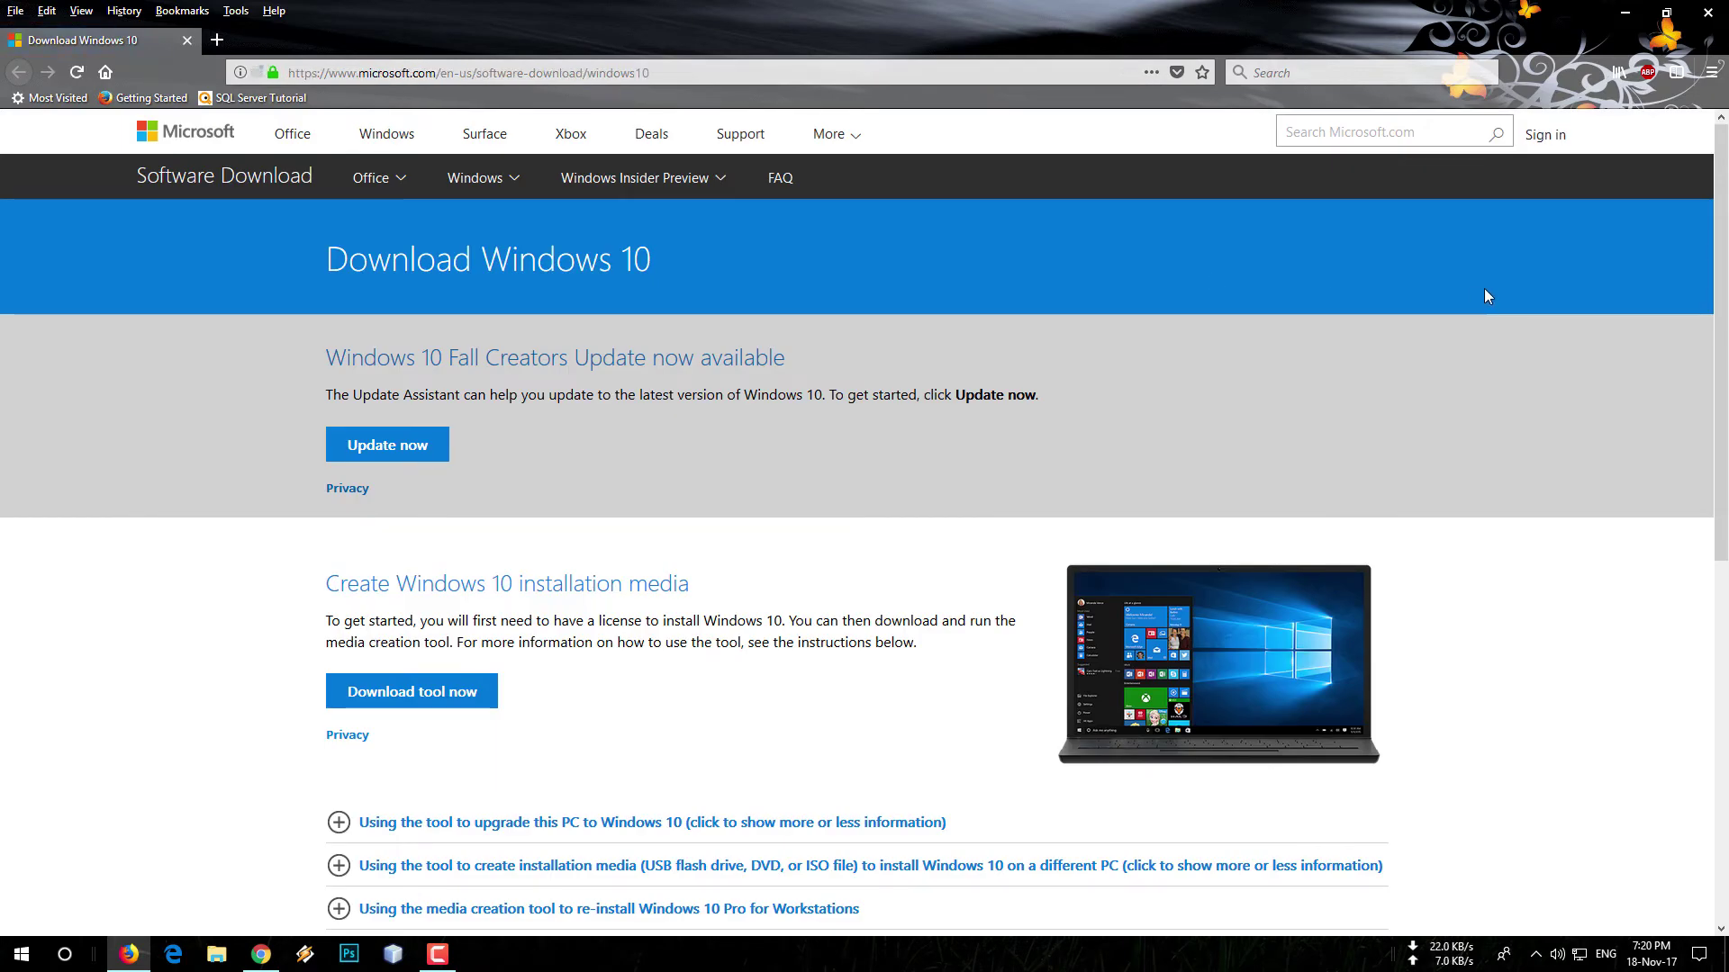
pyautogui.hotkey('ctrl', 'shift', 'm')
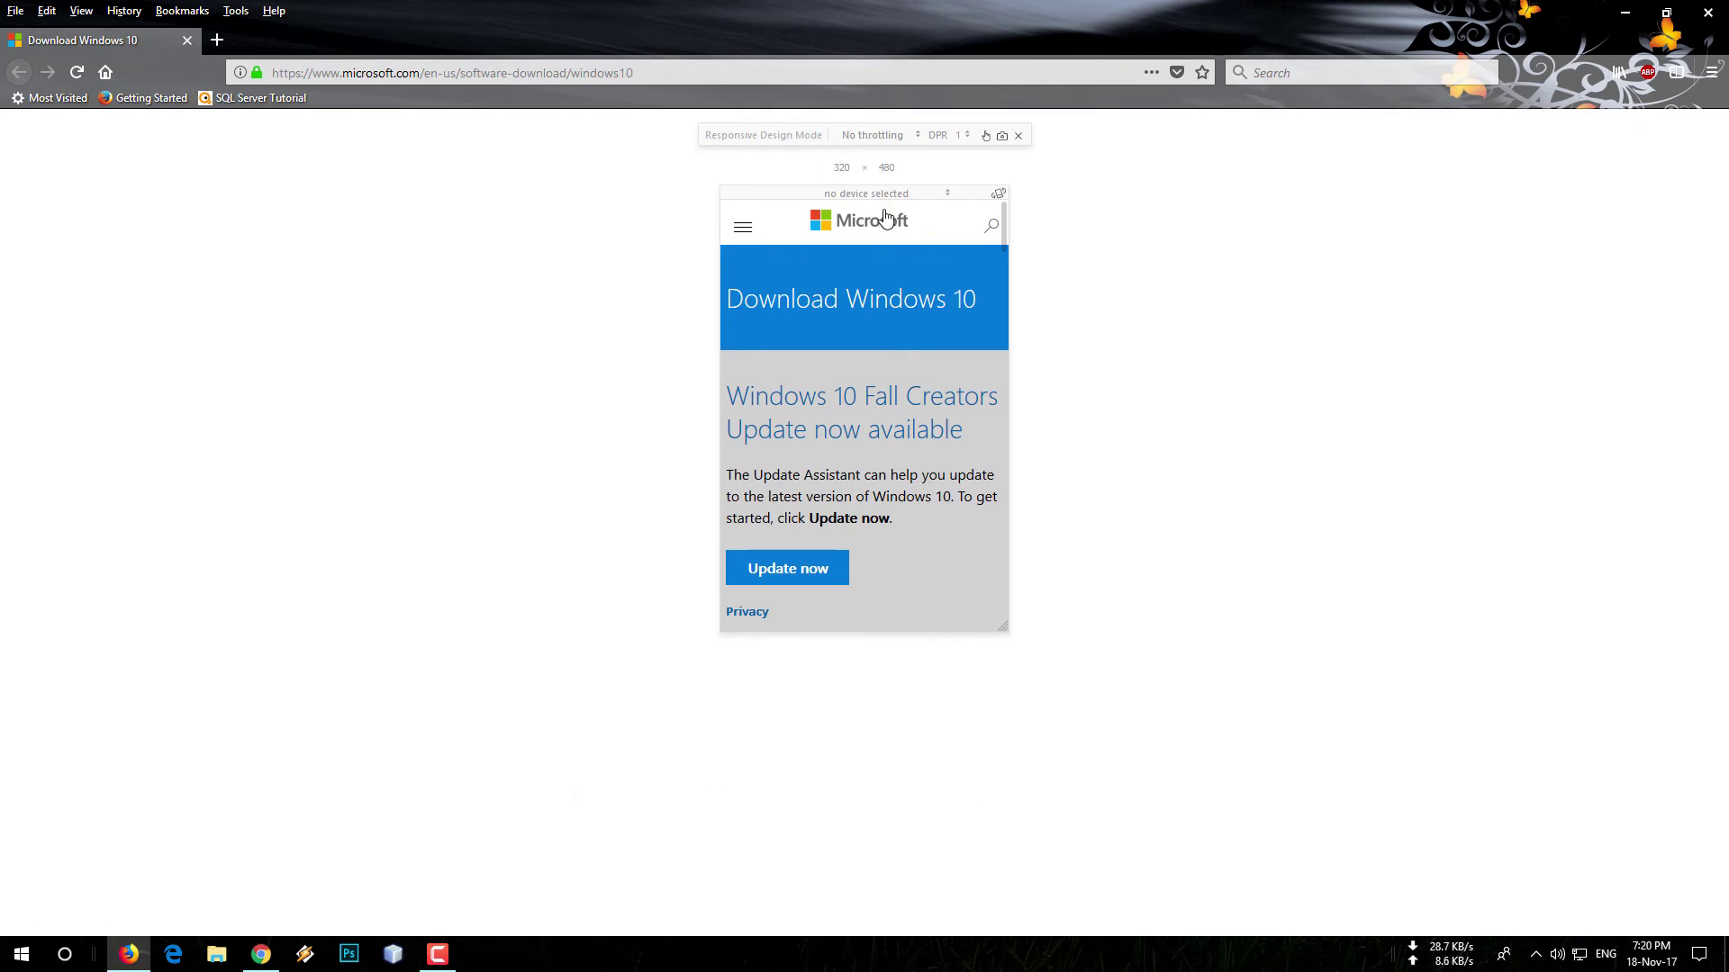
pyautogui.click(878, 195)
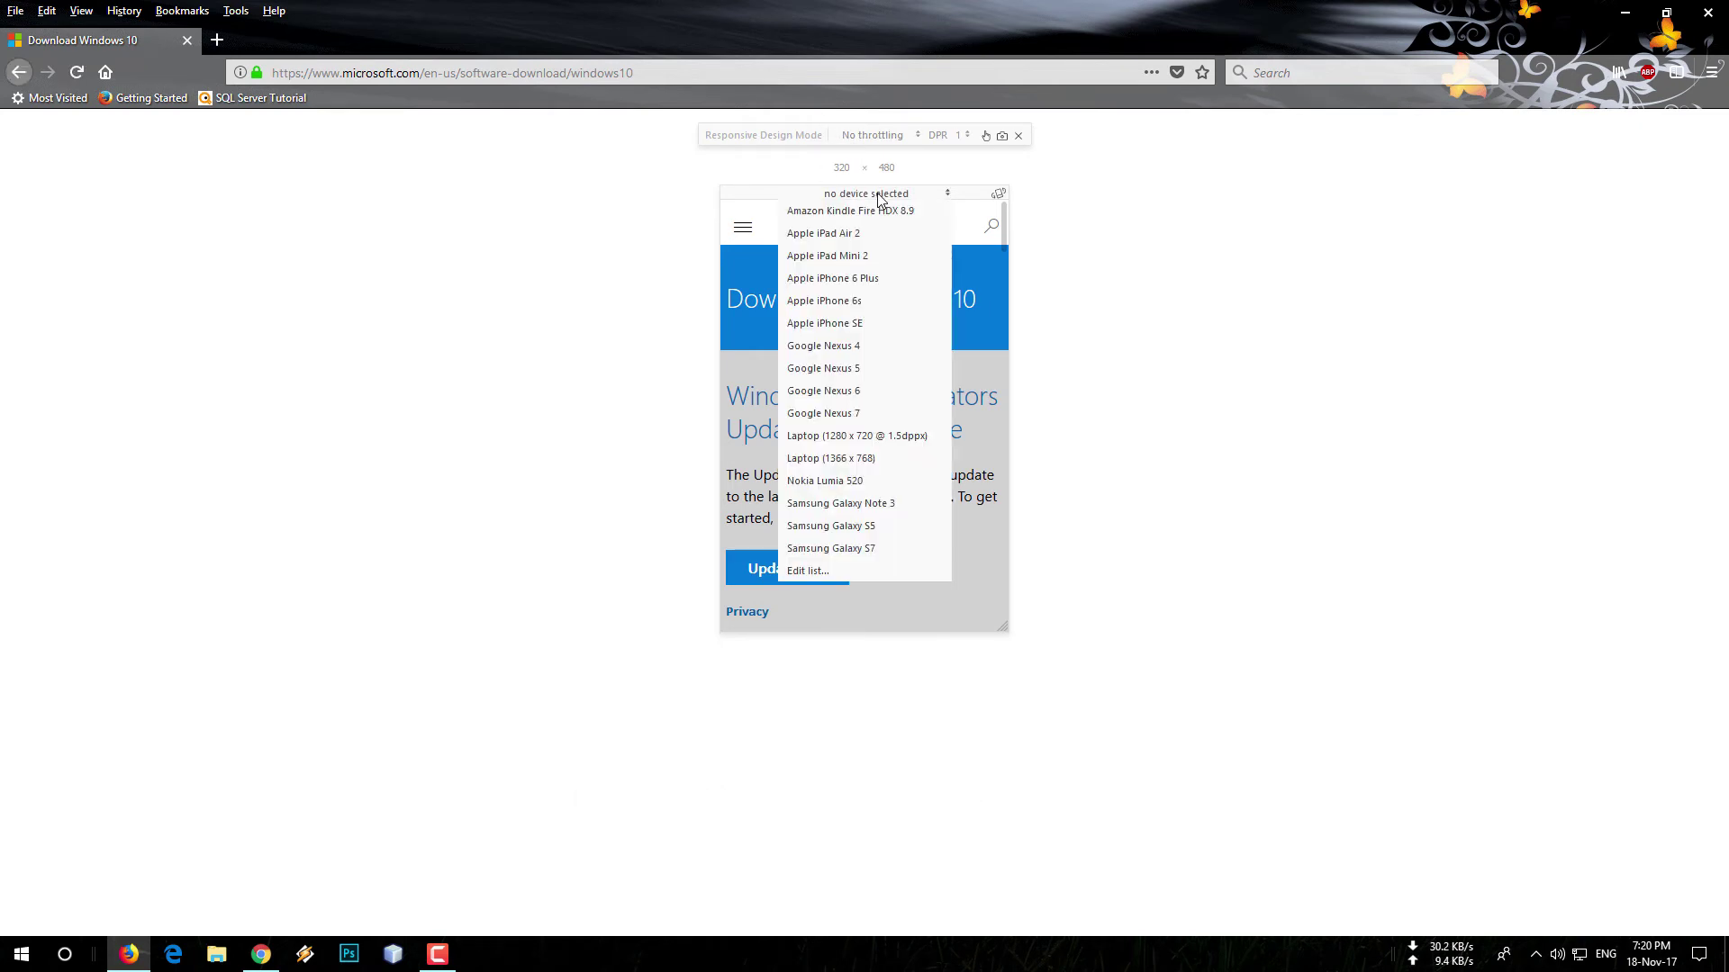
pyautogui.click(854, 414)
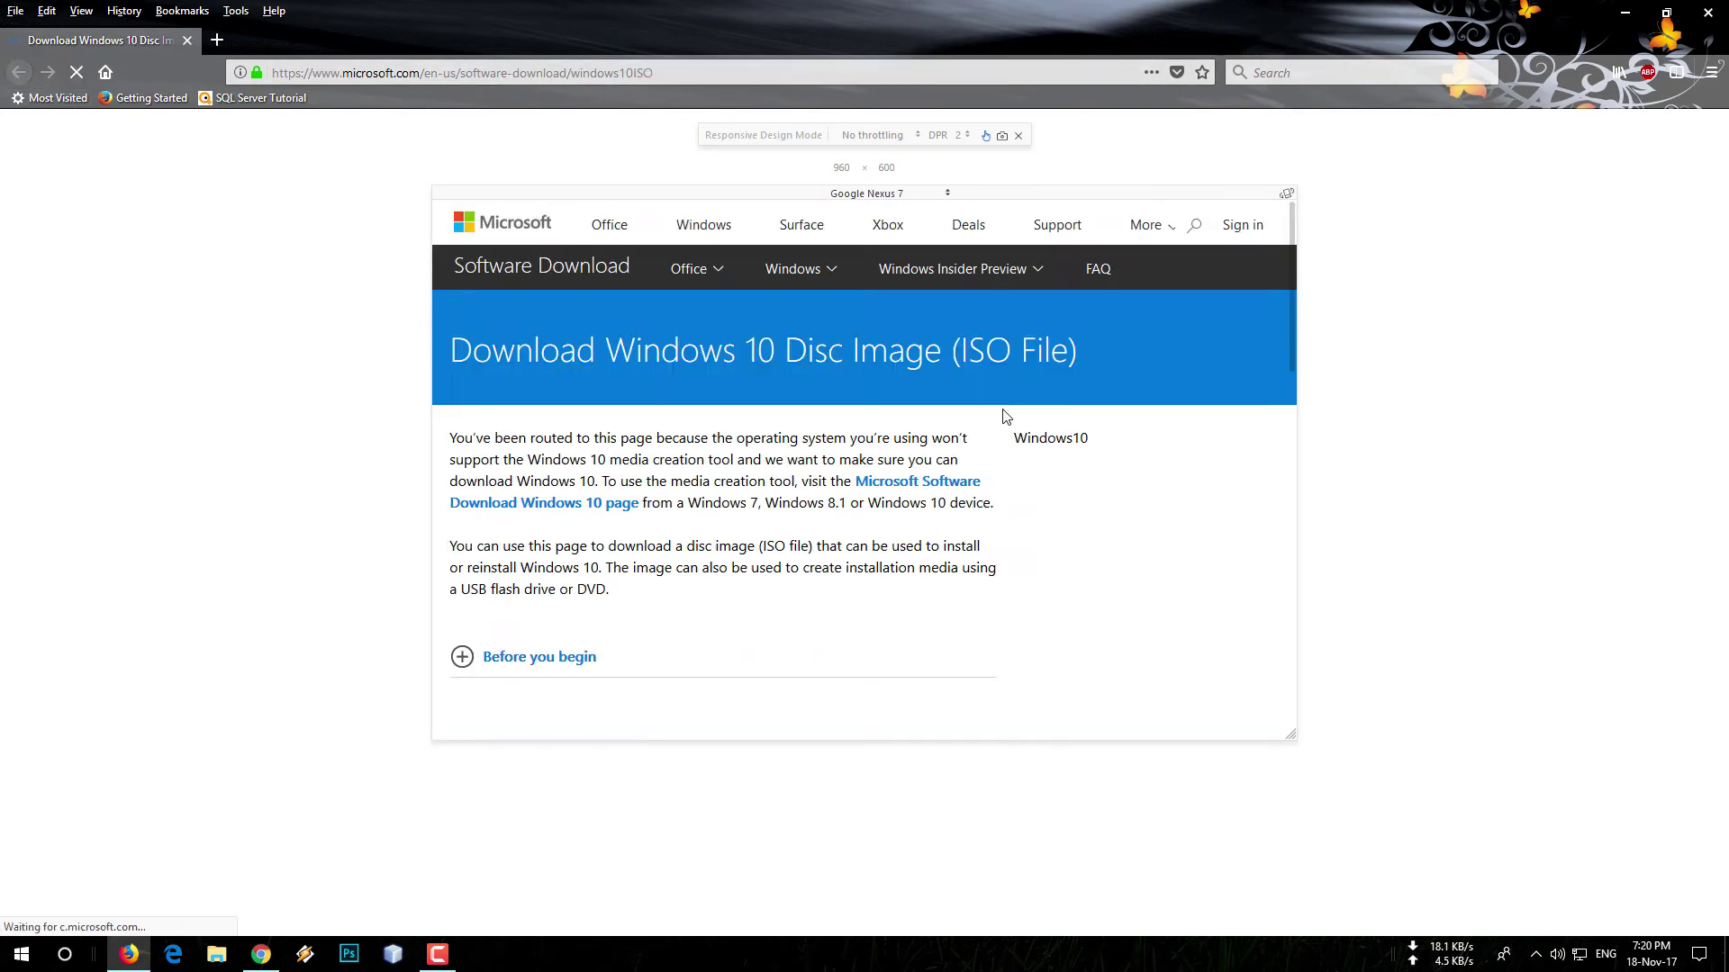
pyautogui.scroll(-3, 747, 551)
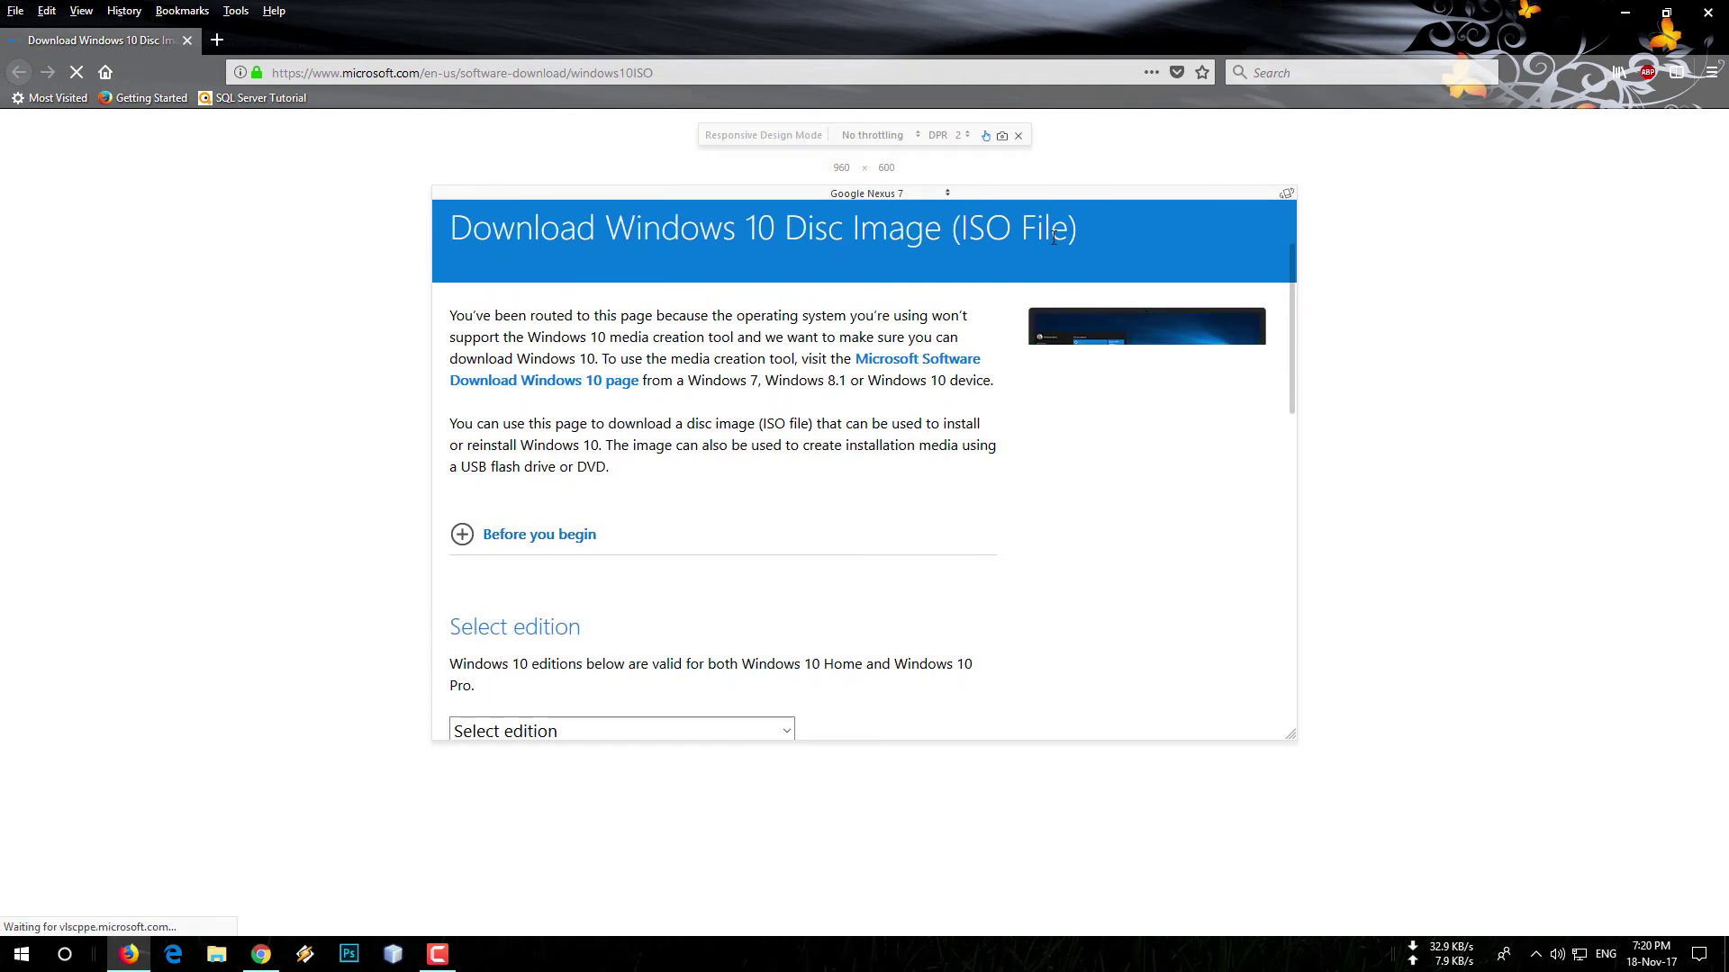
# Step: Exit Firefox's mobile preview, snap Firefox to the right half, and maximize Chrome
pyautogui.click(1019, 140)
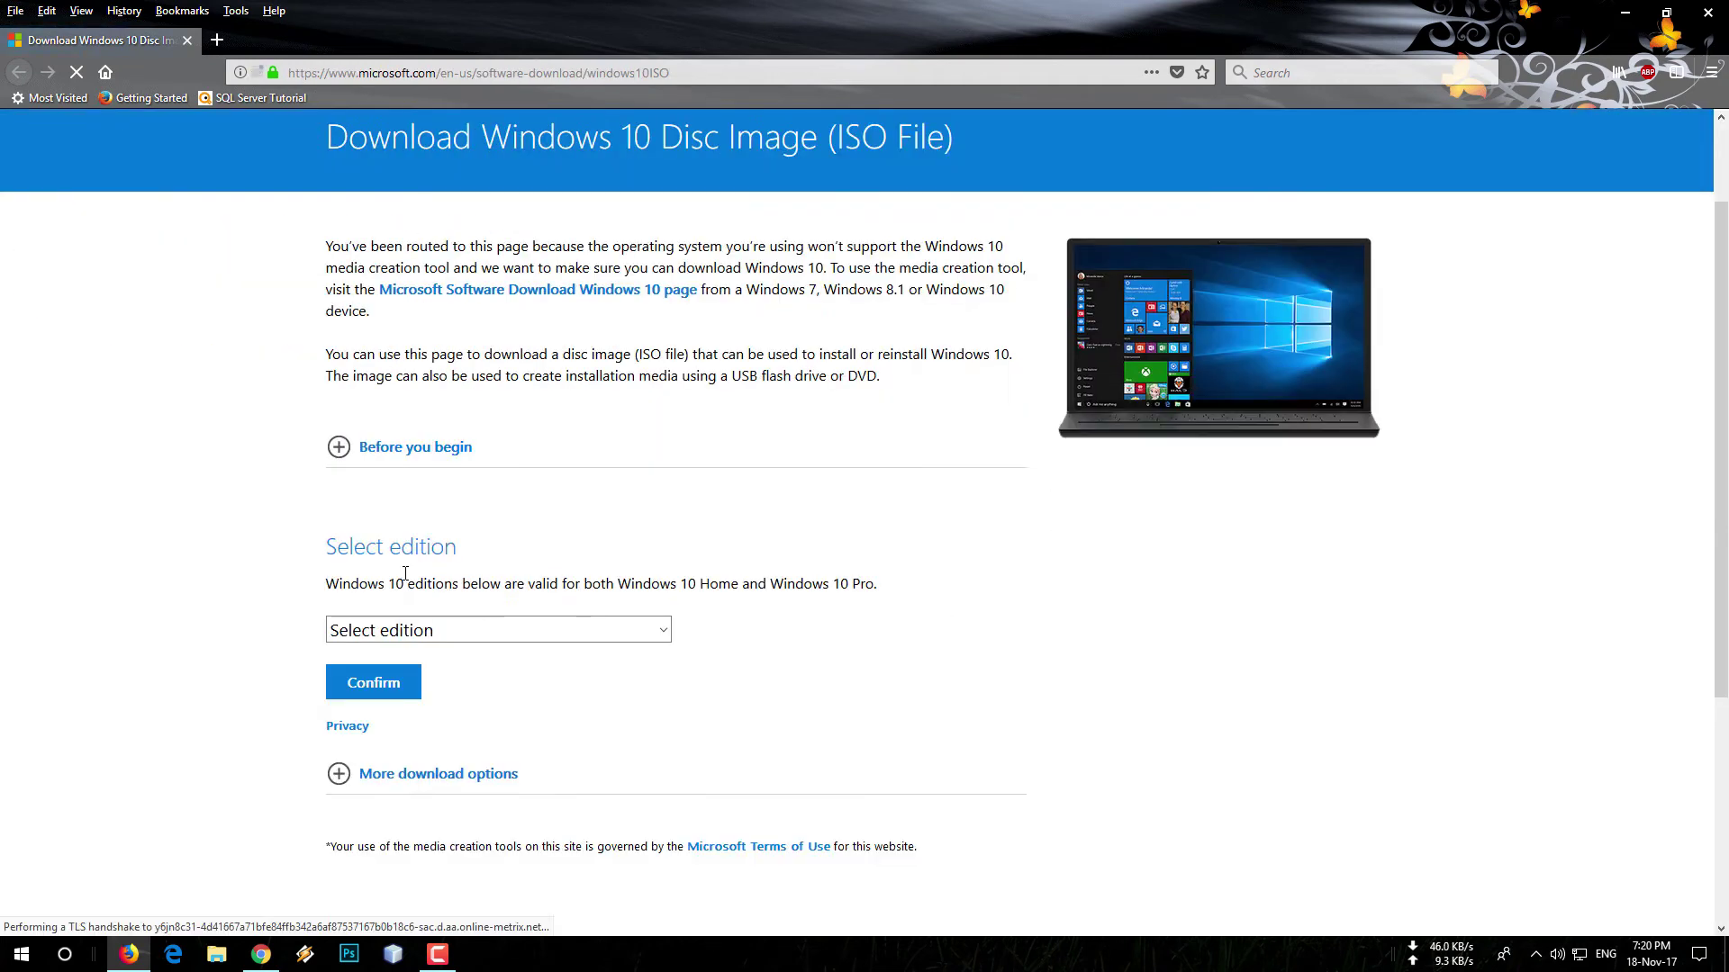
pyautogui.press('super+Right')
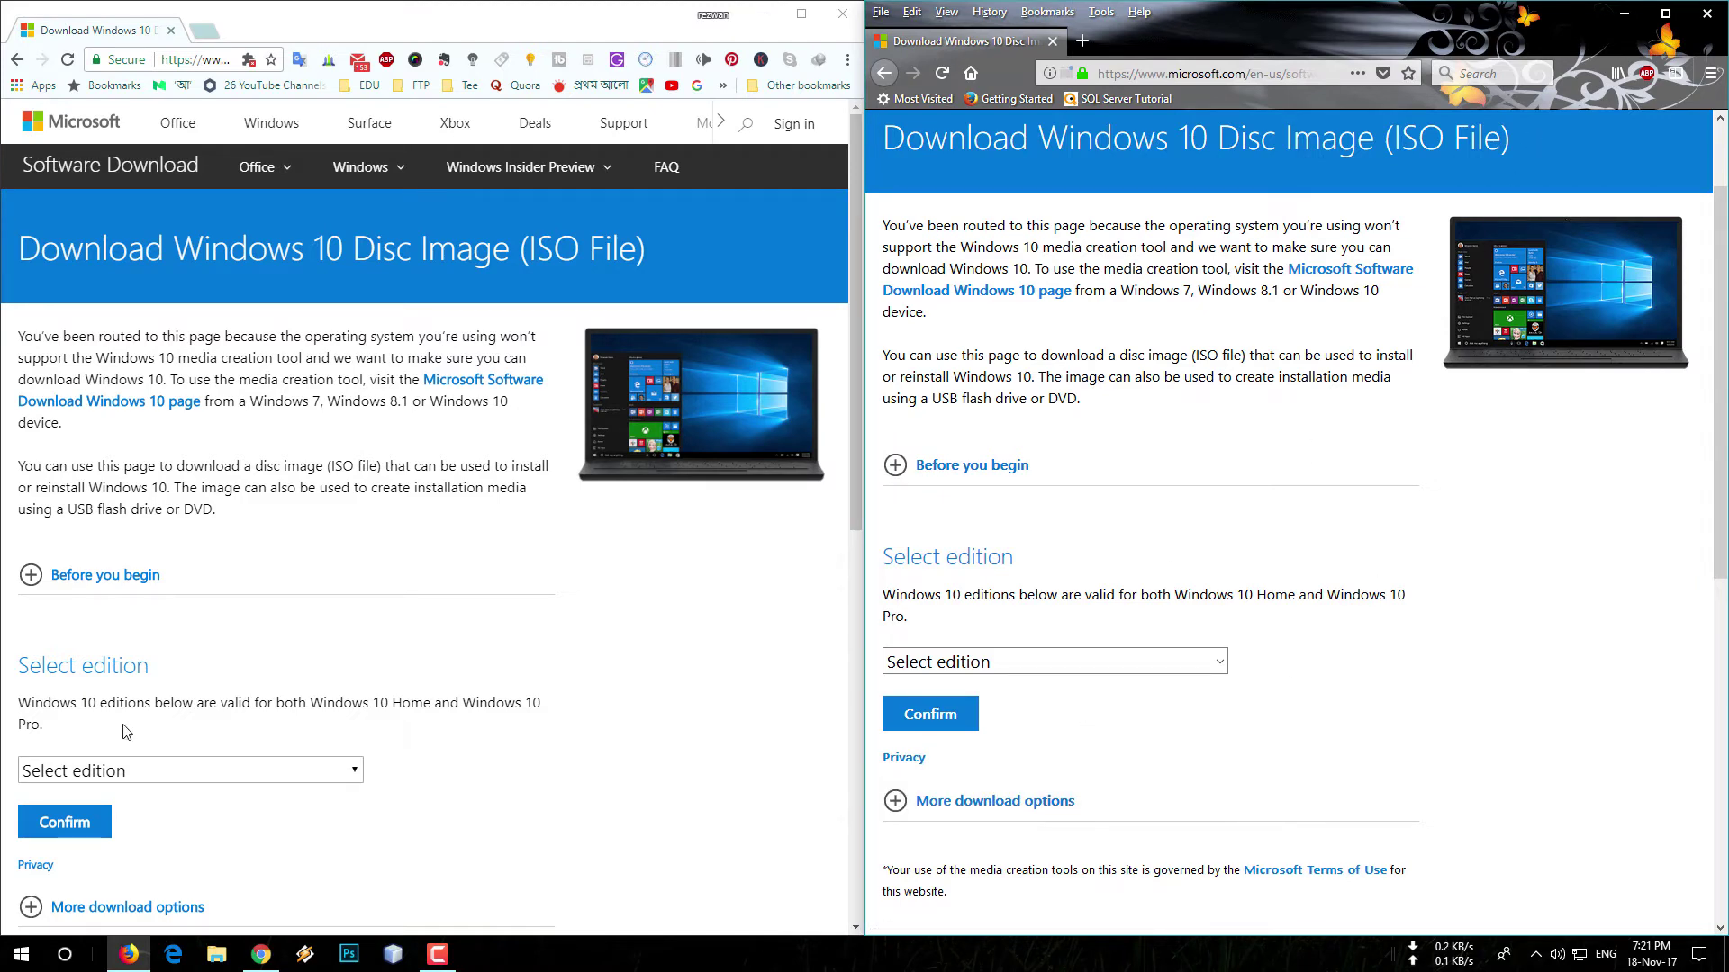
pyautogui.scroll(-3, 321, 517)
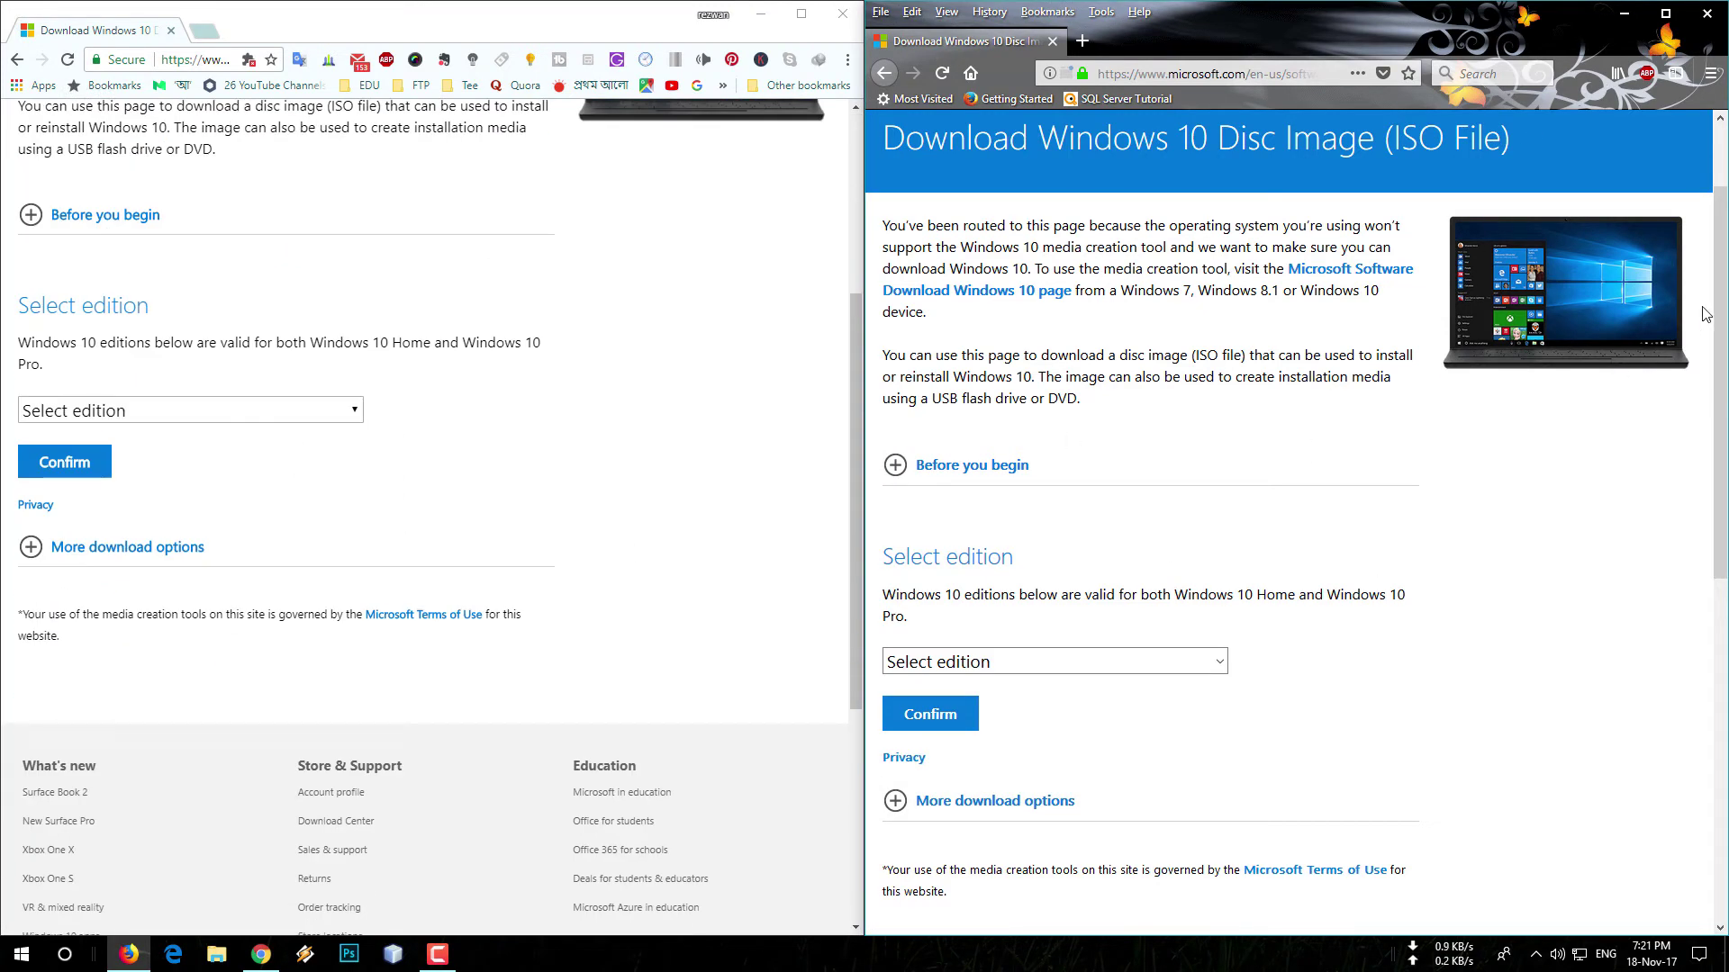
pyautogui.doubleClick(791, 13)
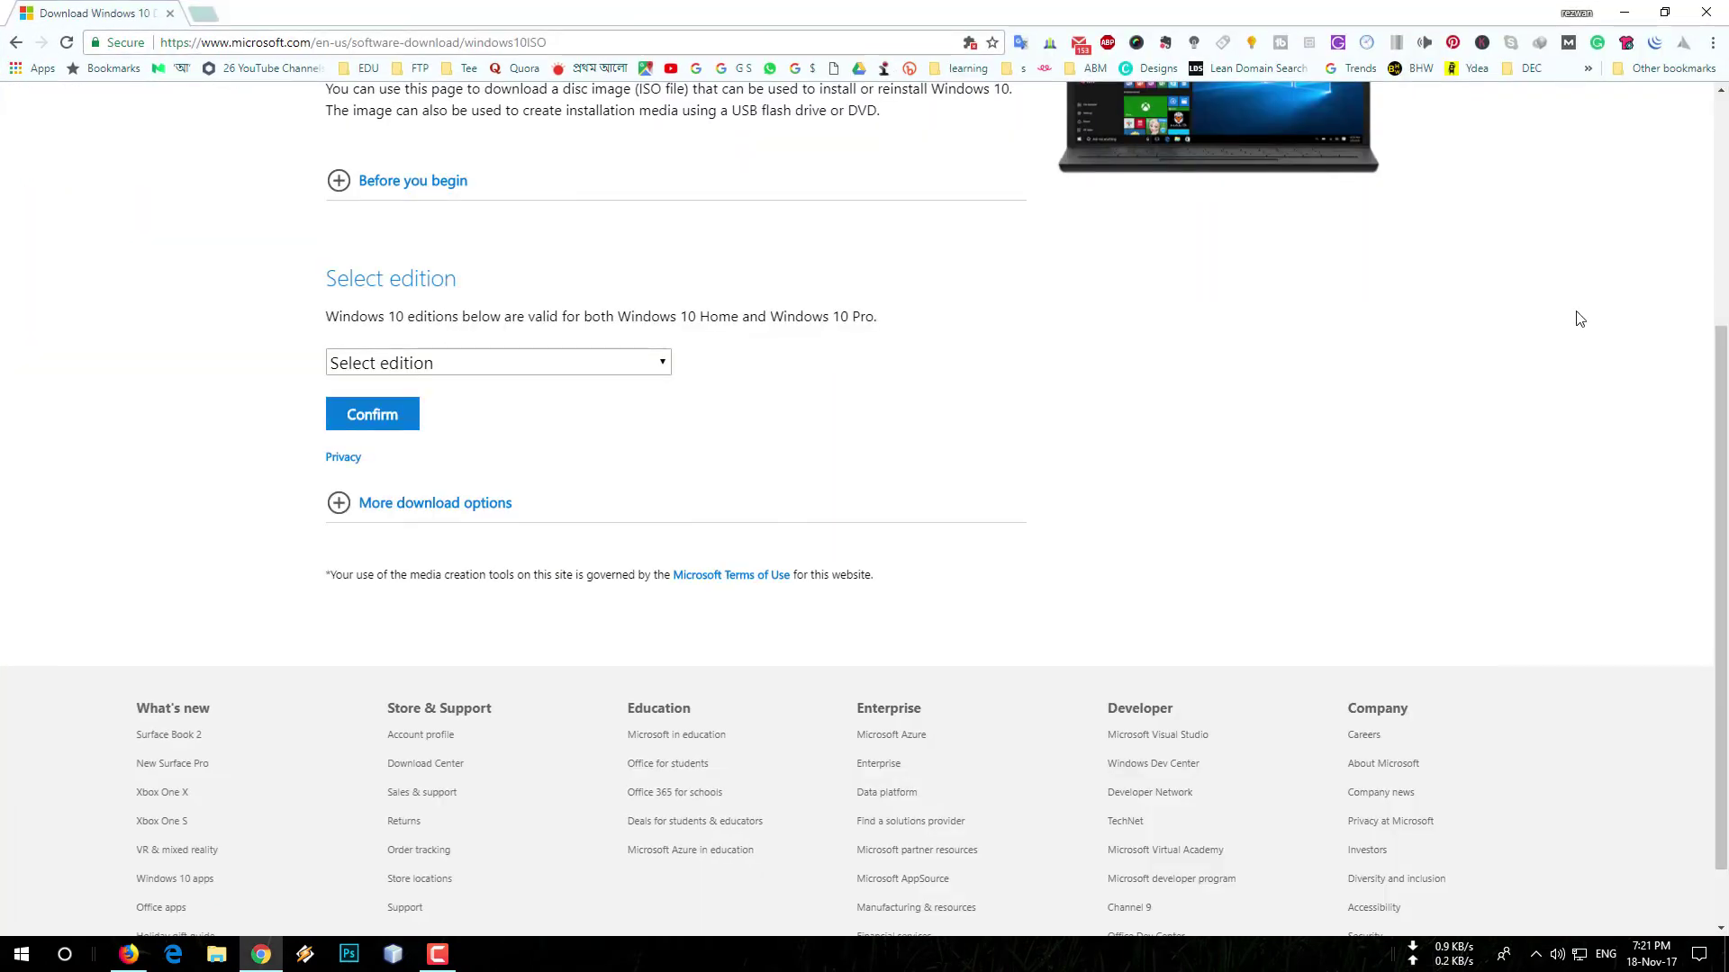
pyautogui.scroll(3, 792, 526)
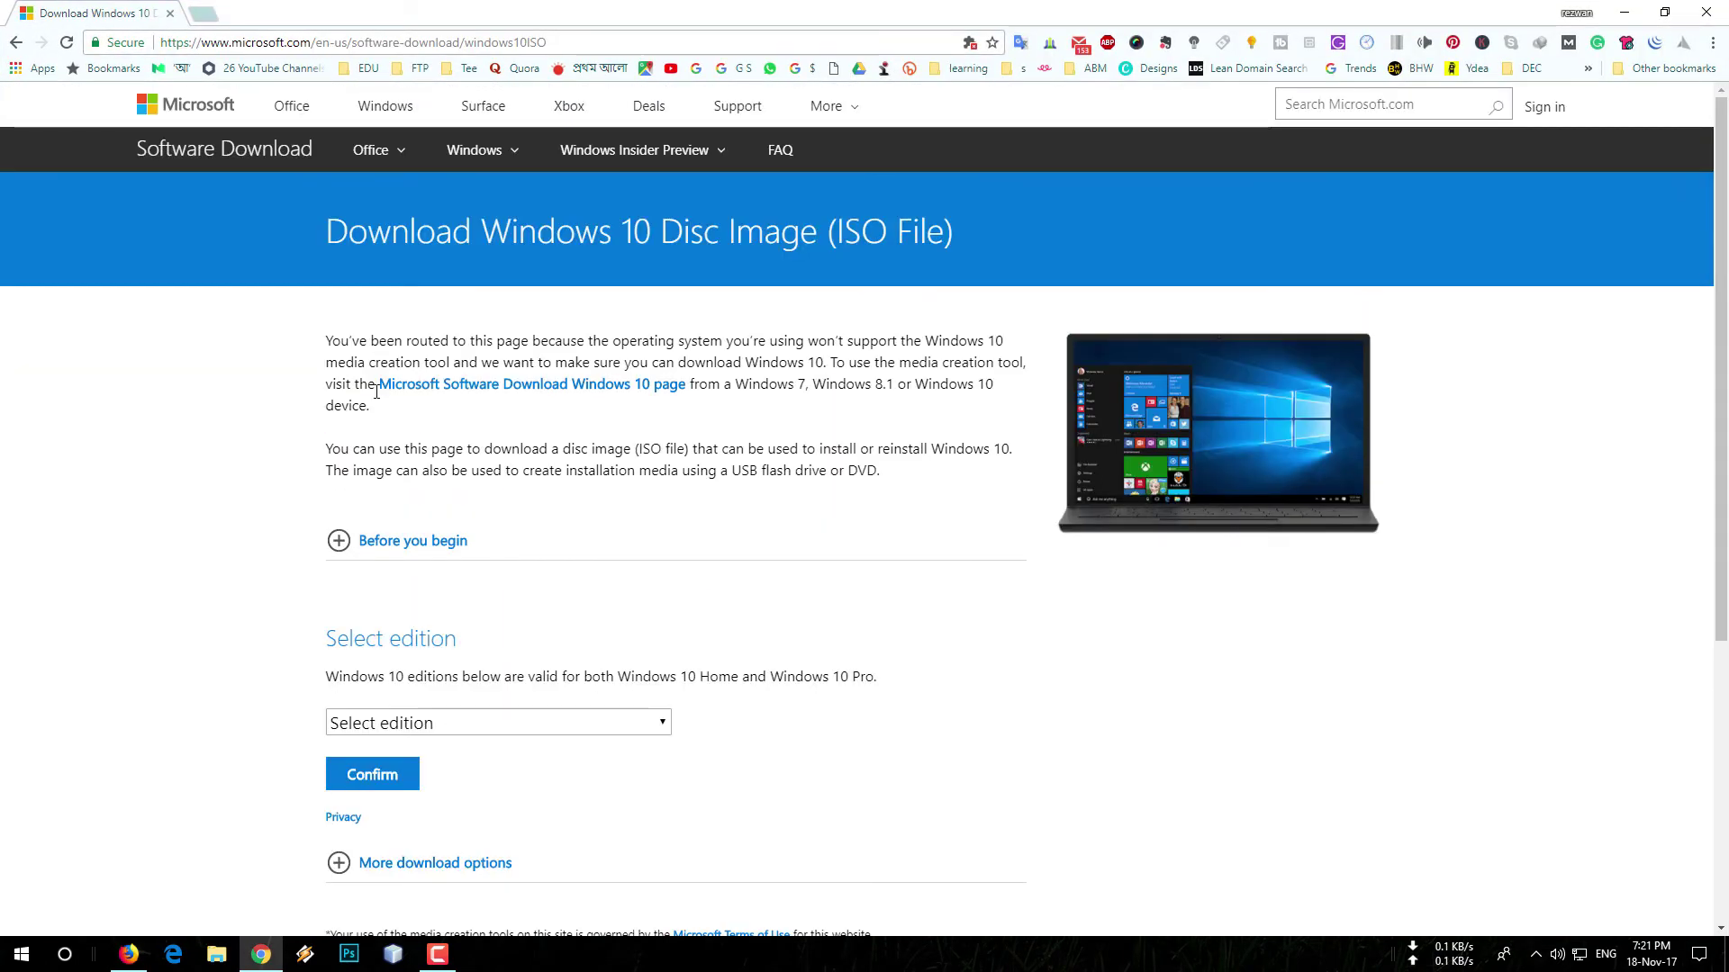
pyautogui.scroll(-1, 521, 714)
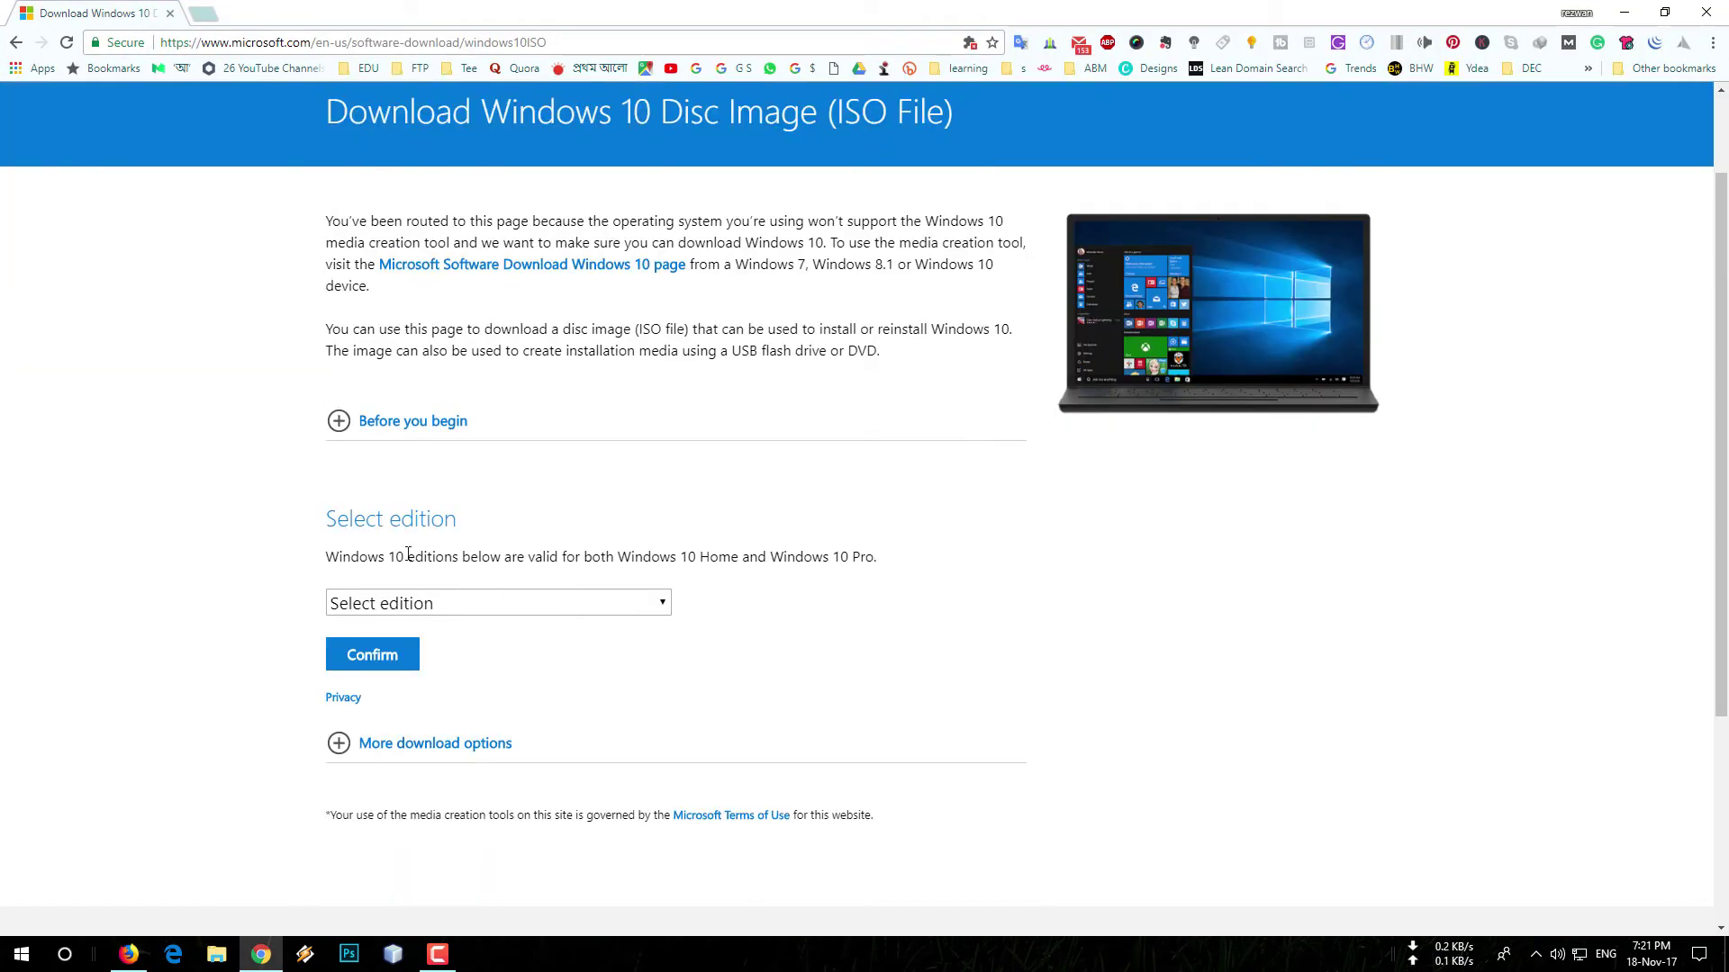
# Step: Select the Windows 10 edition from the edition dropdown and confirm it
pyautogui.click(558, 603)
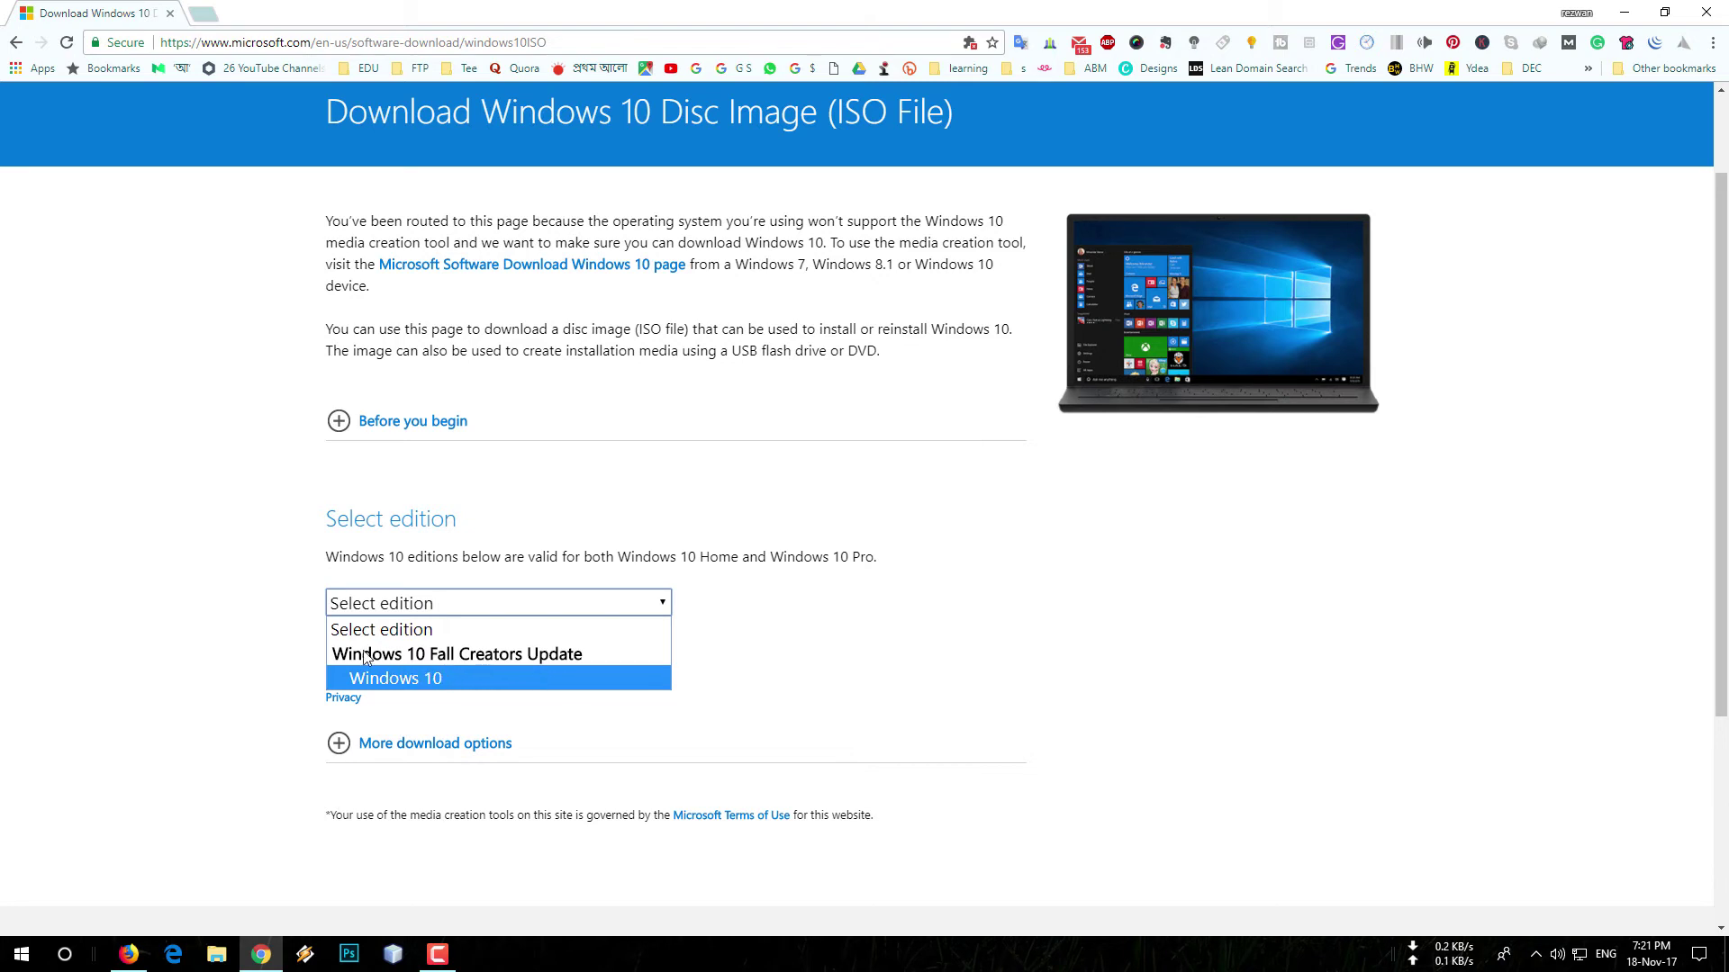
pyautogui.click(464, 681)
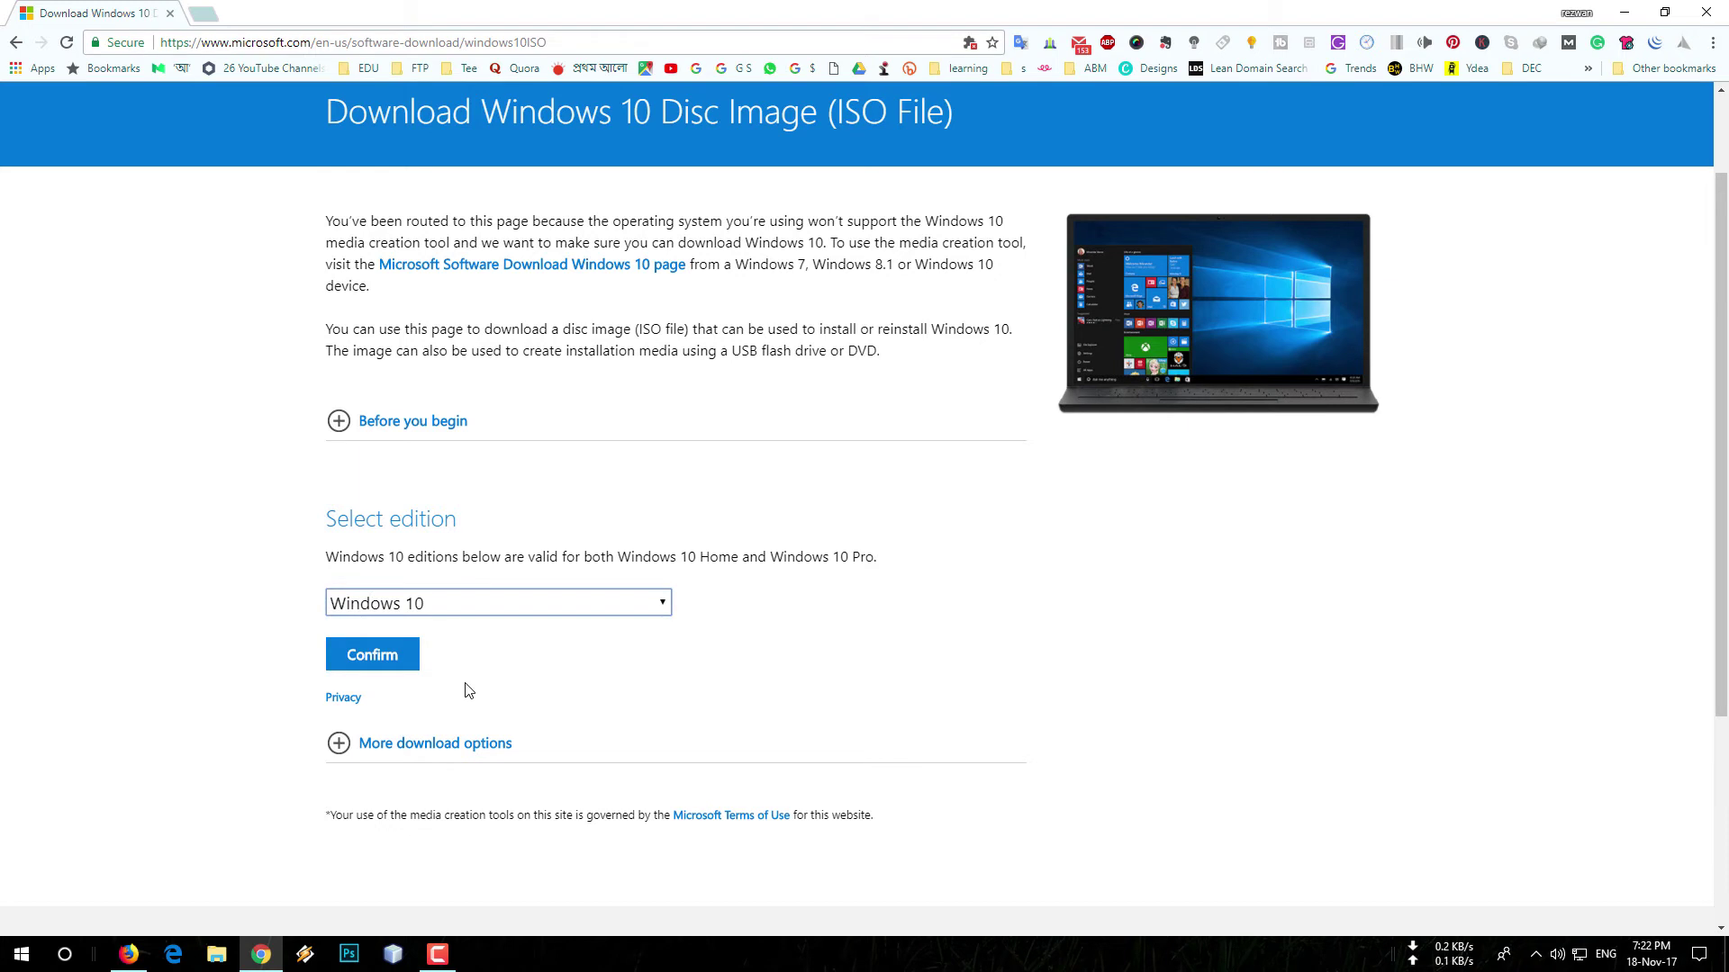
pyautogui.click(372, 656)
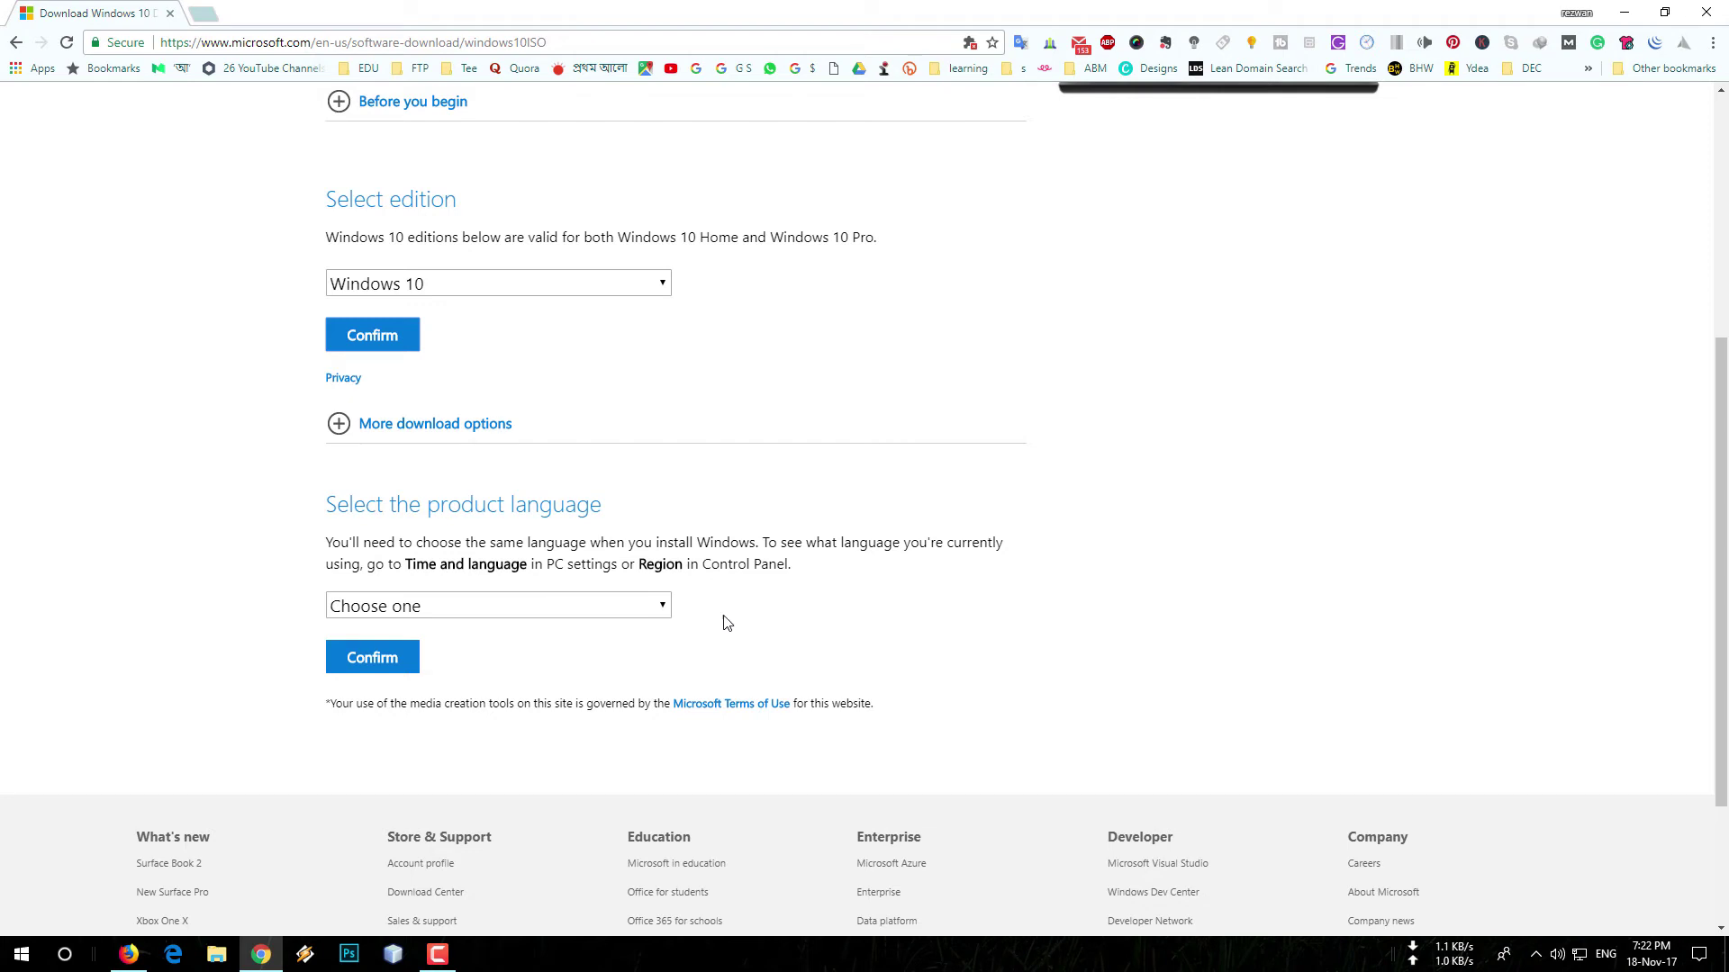
pyautogui.scroll(-1, 585, 460)
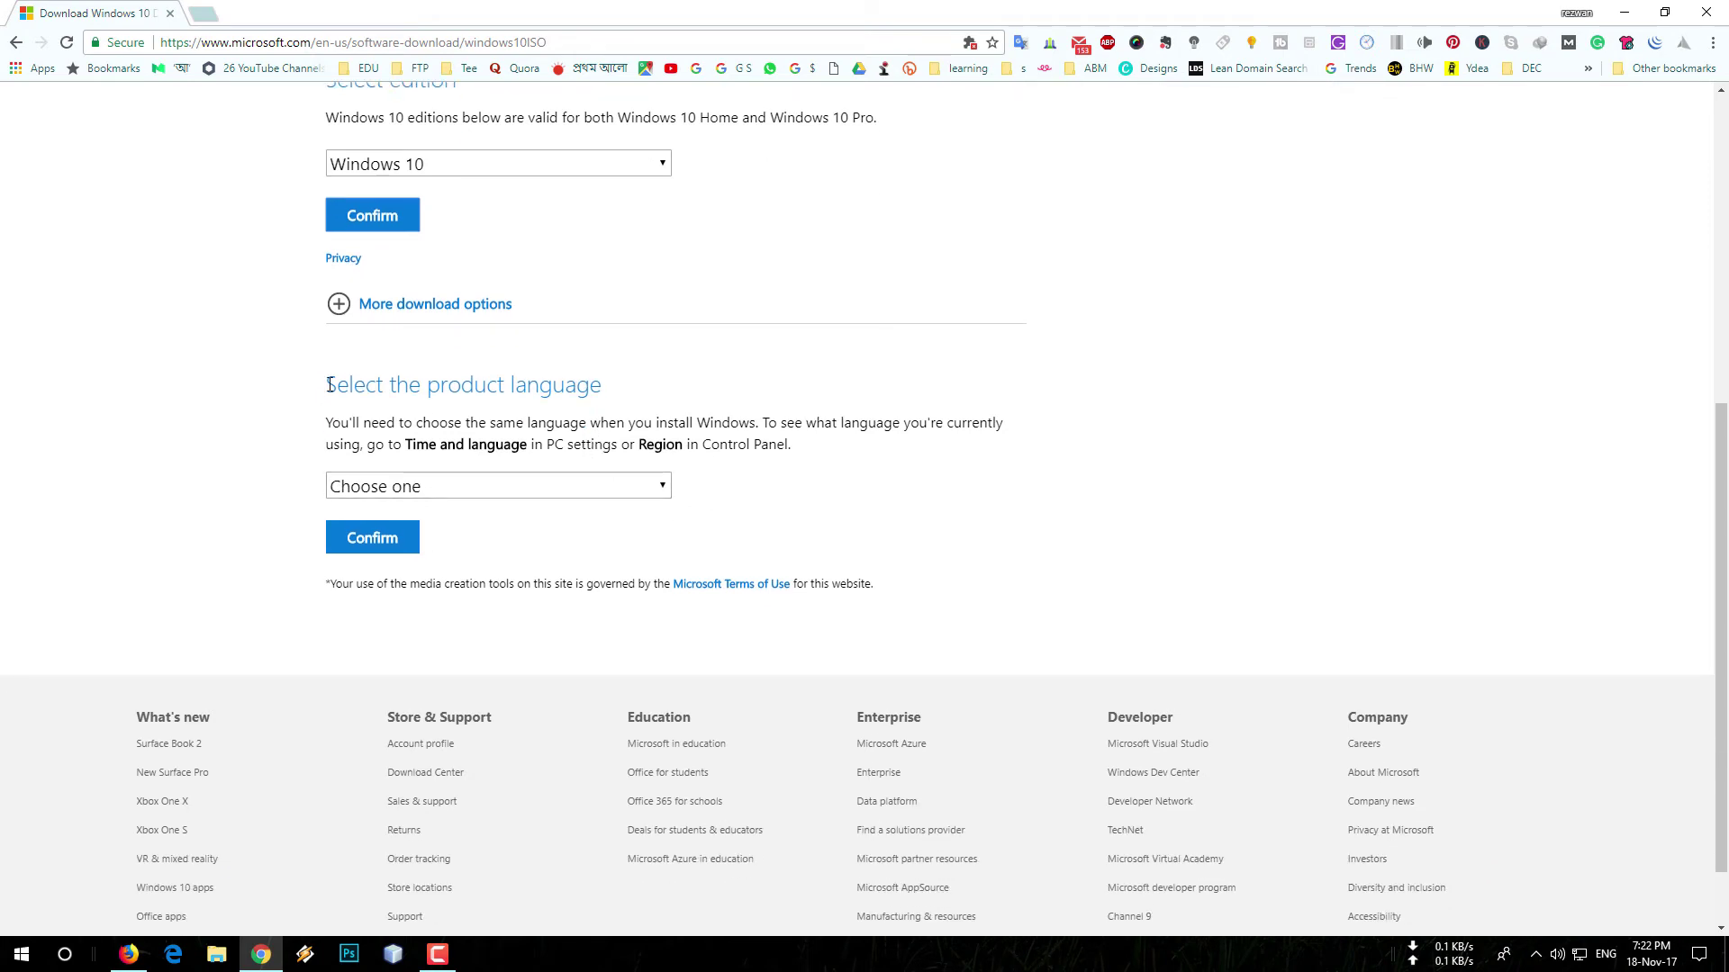
# Step: Choose English International from the product language dropdown and confirm it
pyautogui.moveTo(327, 385); pyautogui.dragTo(615, 392)
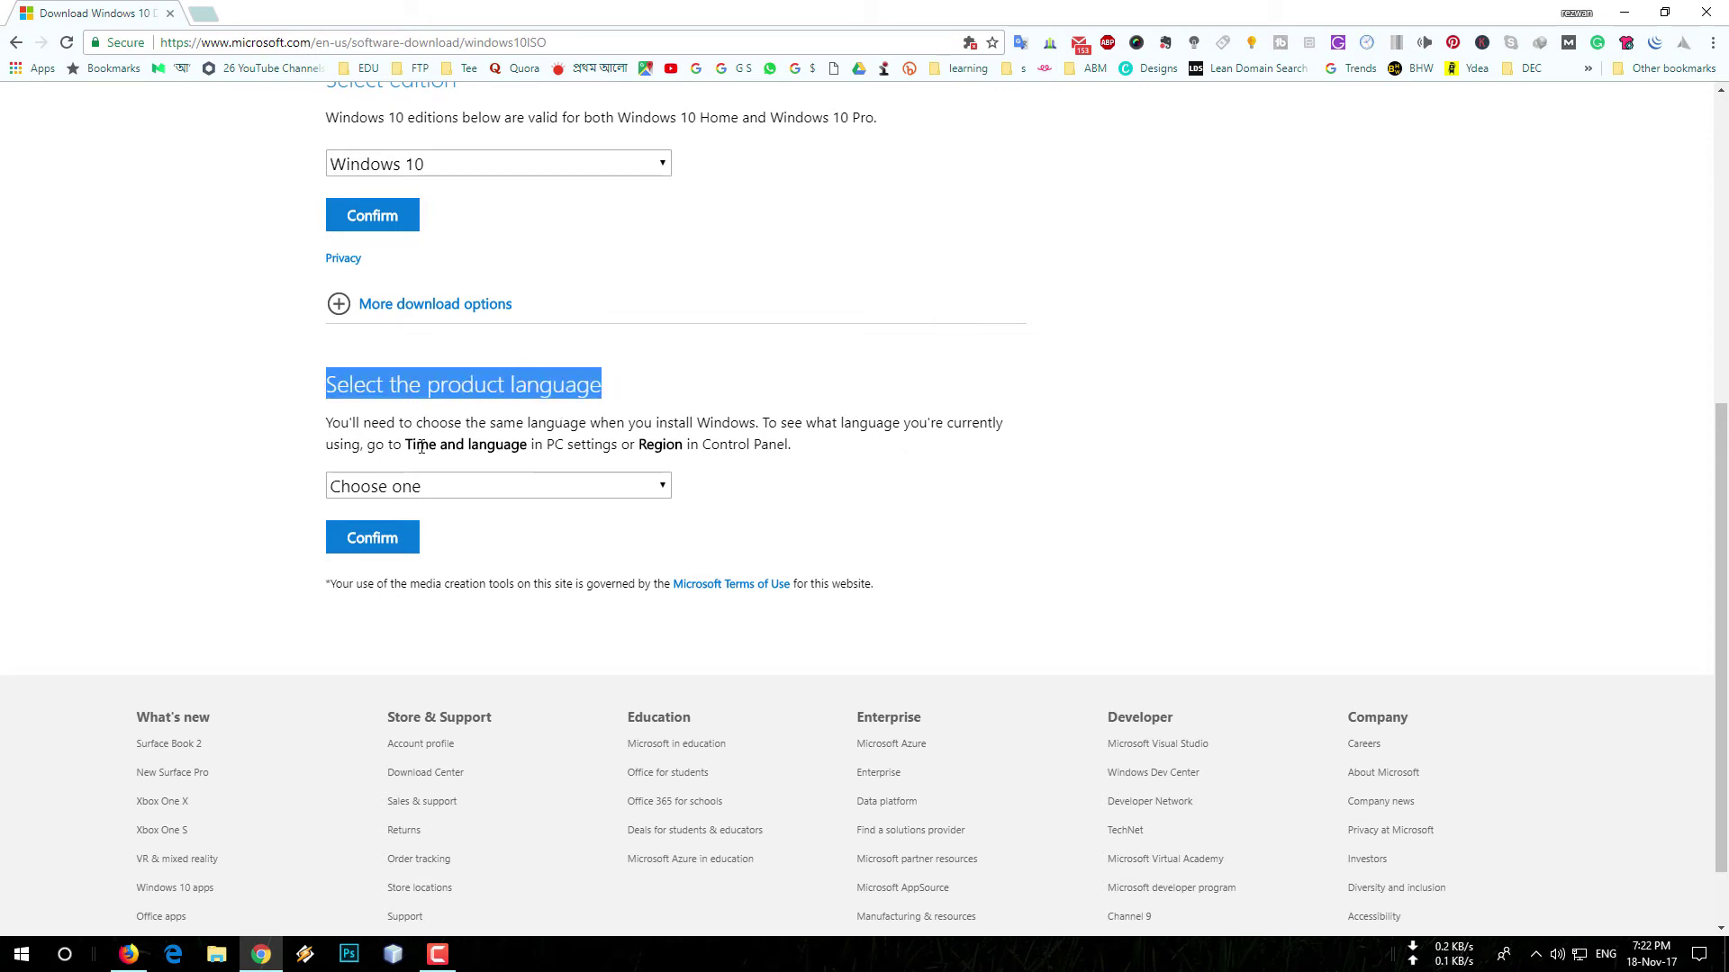
pyautogui.click(203, 457)
pyautogui.click(444, 490)
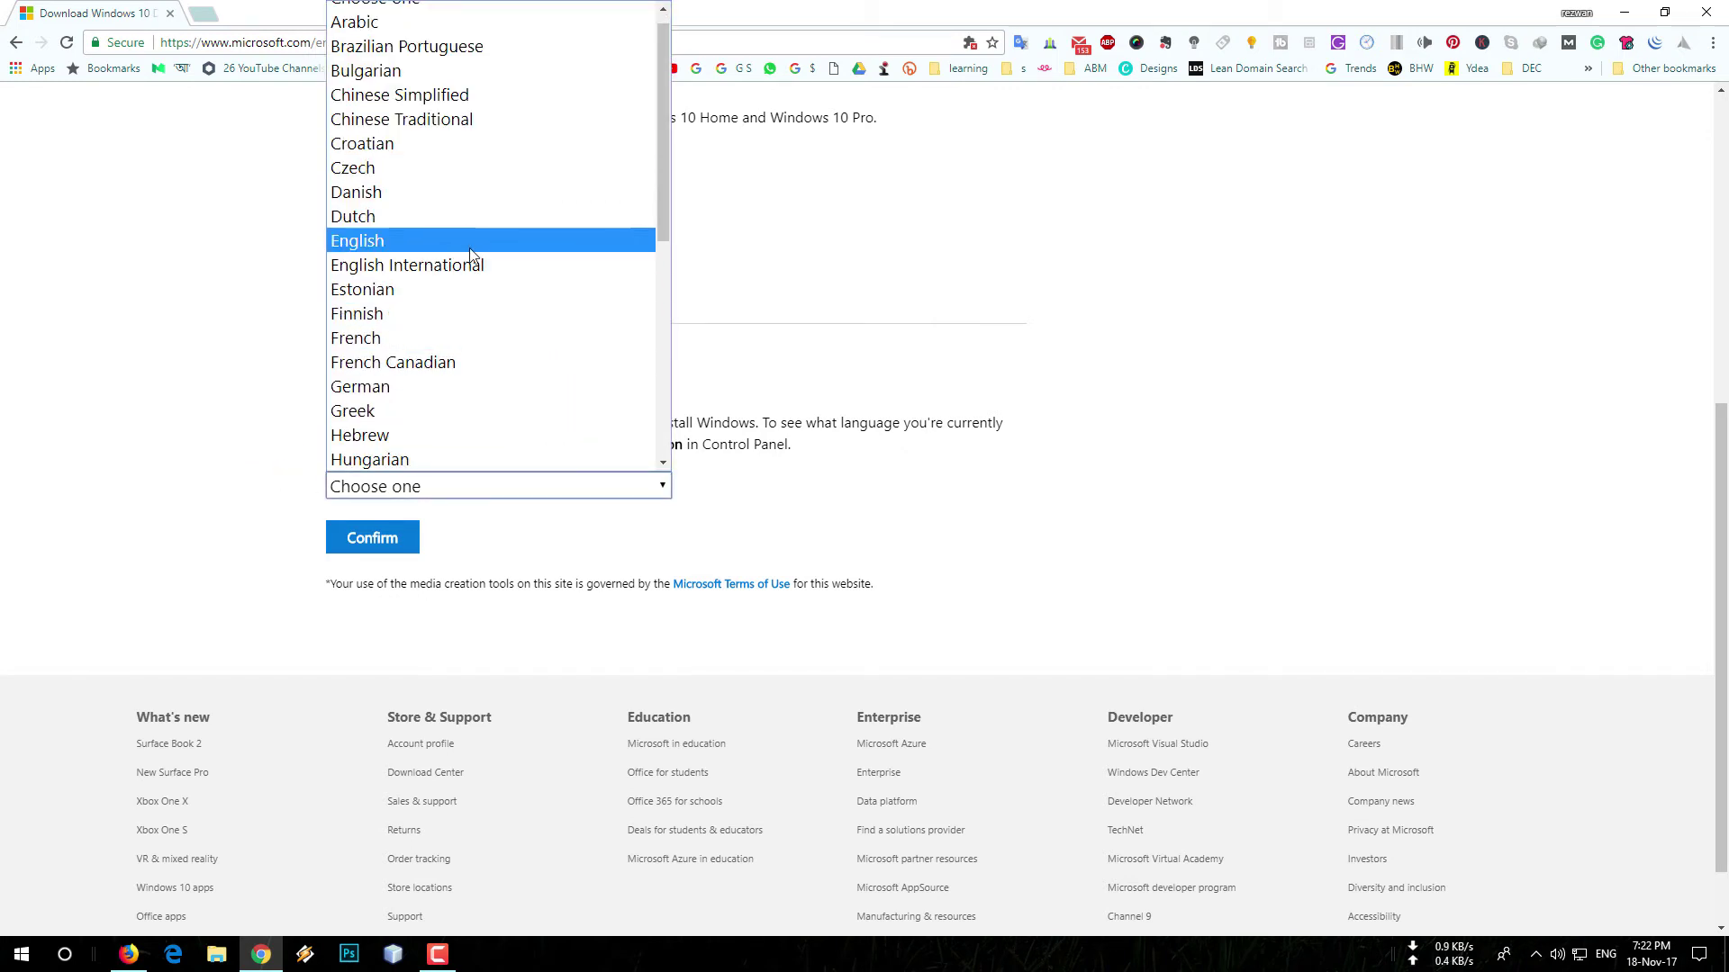
pyautogui.click(471, 266)
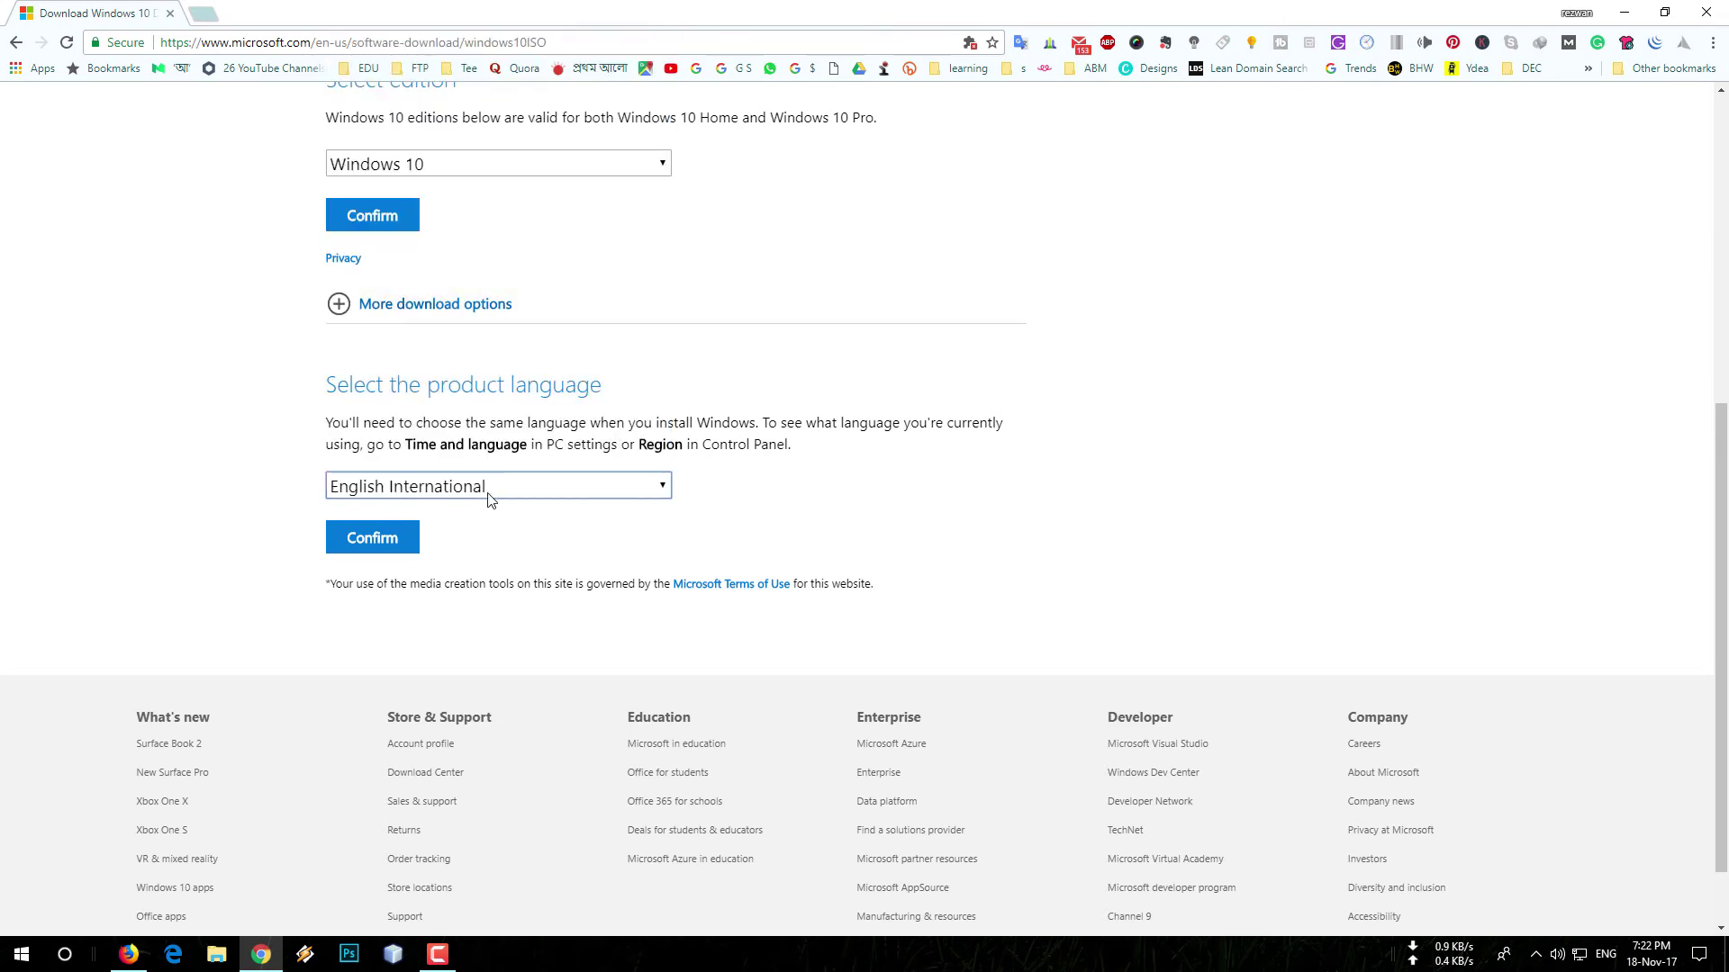
pyautogui.click(372, 540)
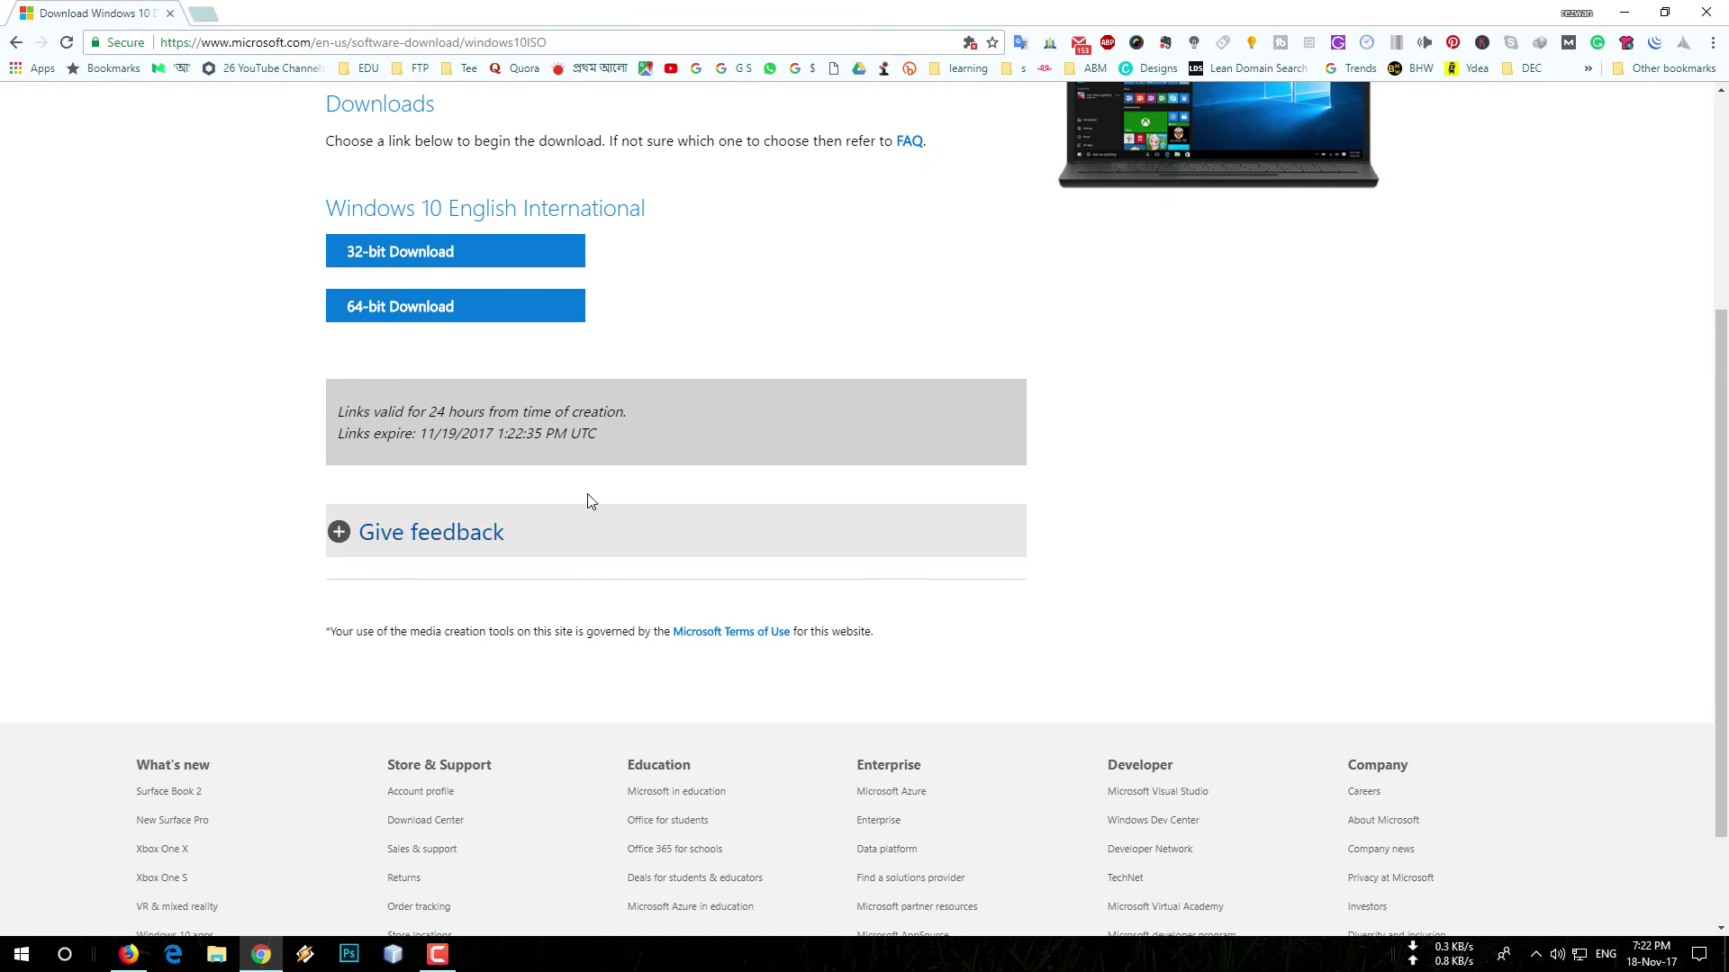
pyautogui.scroll(5, 587, 493)
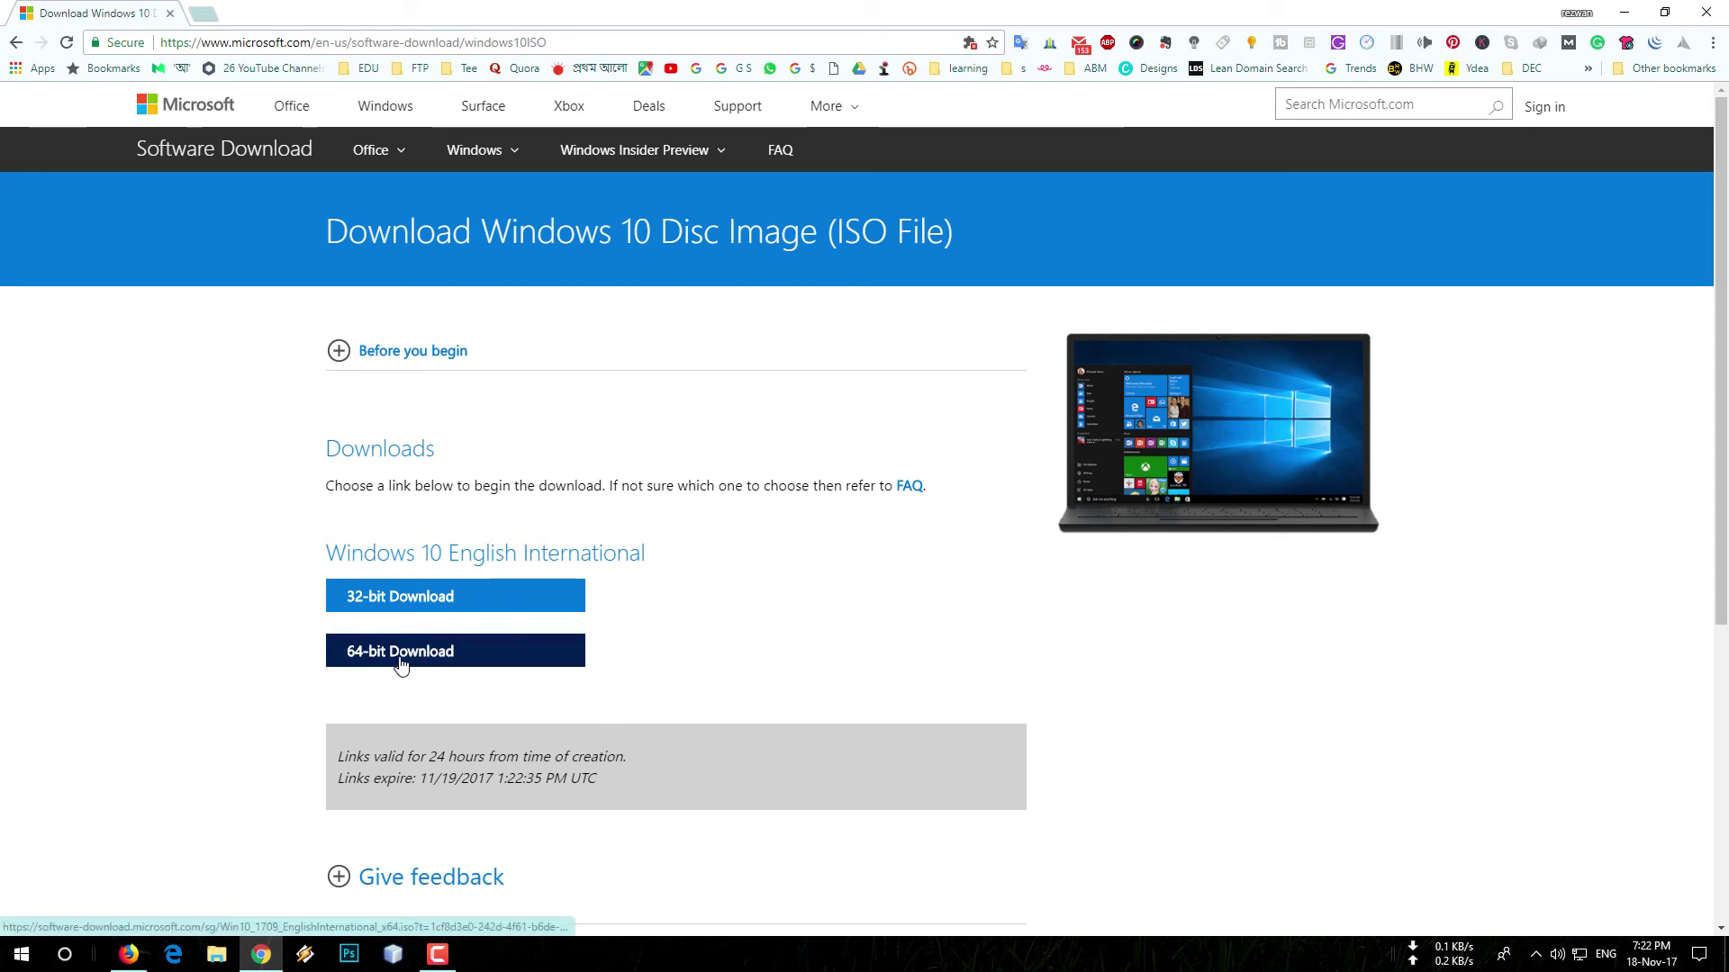
# Step: Start the 64-bit download so IDM shows file info for the 4.38 GB ISO
pyautogui.click(430, 662)
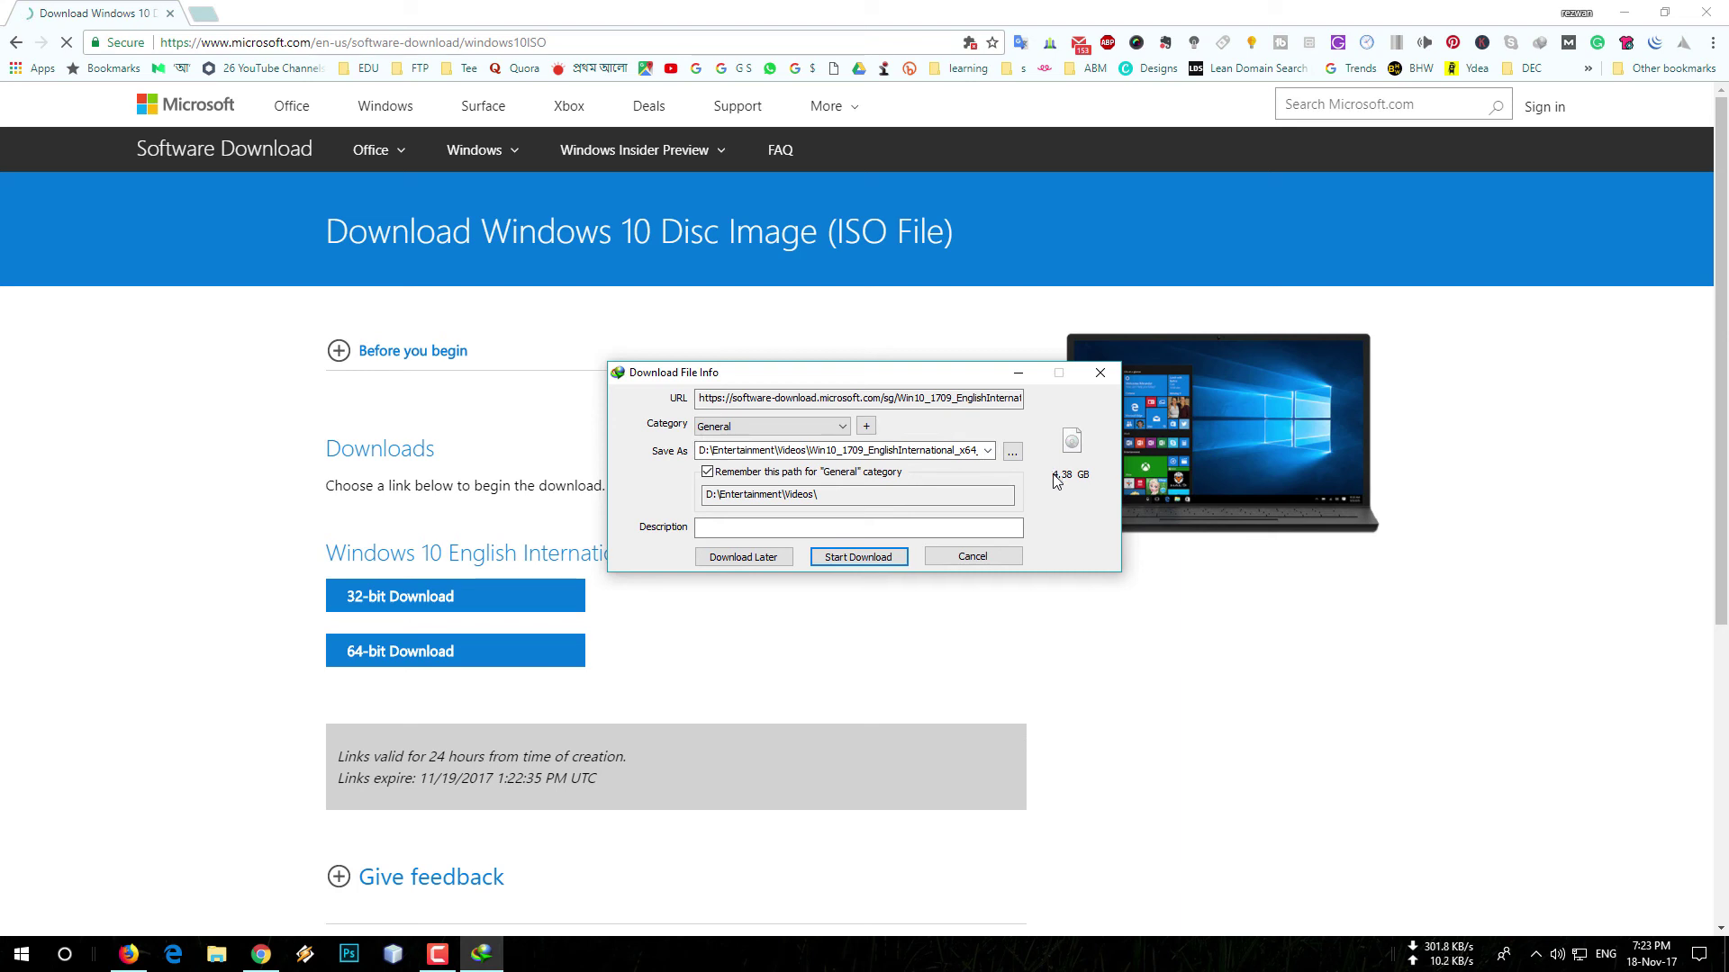
# Step: Start downloading the 4.38 GB ISO in IDM, then show the desktop with Win+D
pyautogui.click(858, 557)
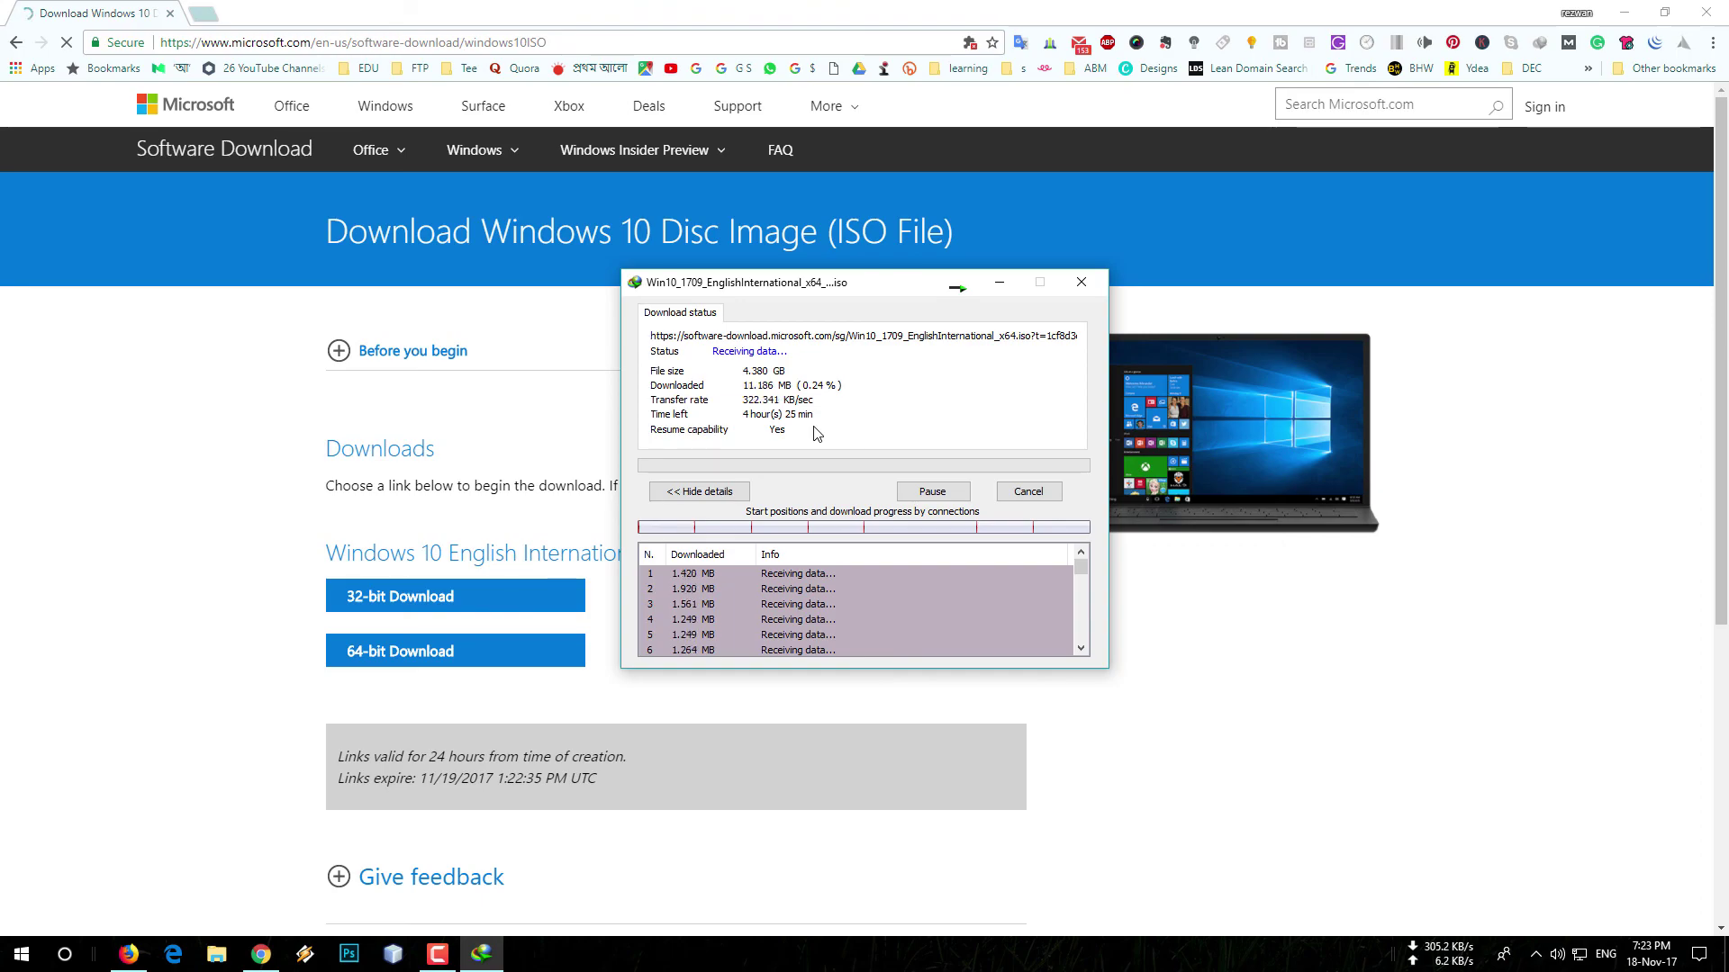
pyautogui.press('super+d')
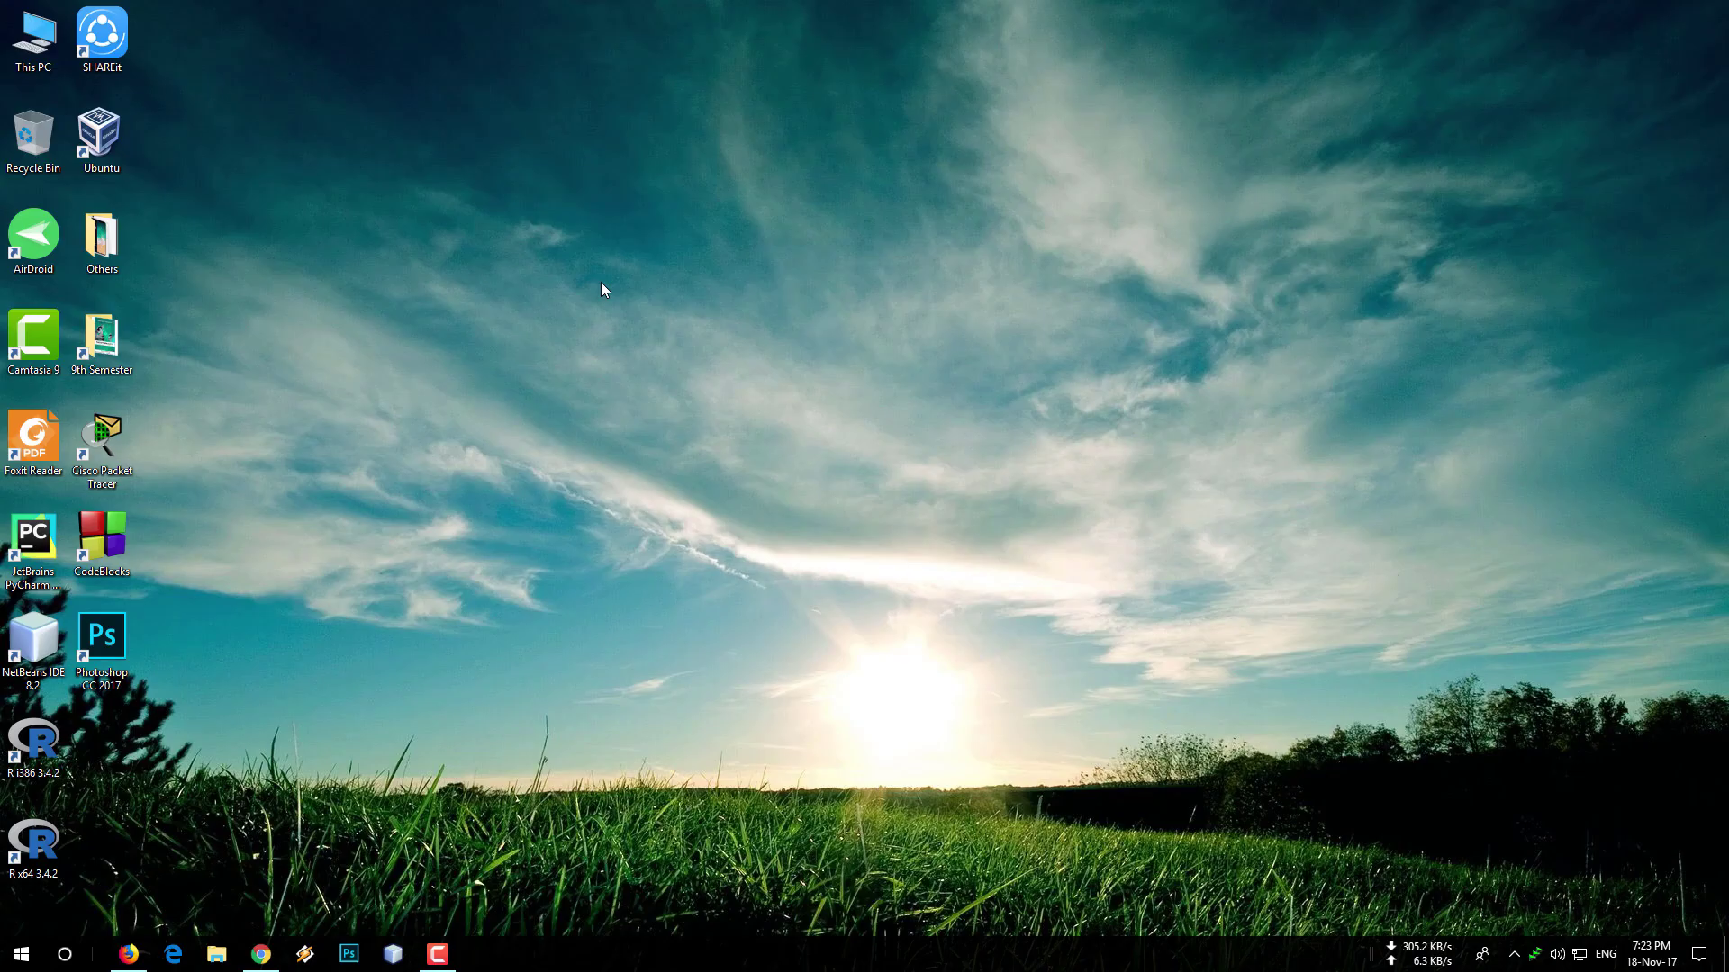